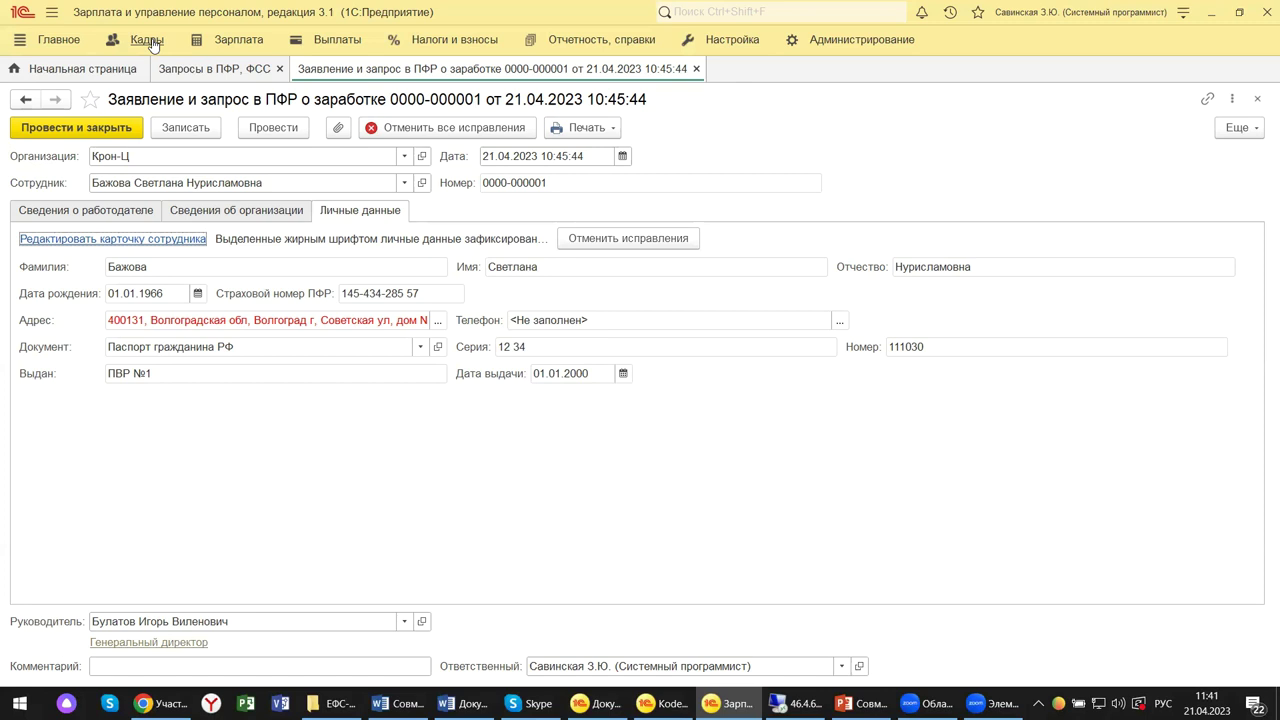
Step: Display the Кадры section in Зарплата и управление персоналом, switch to the remote 1С:ERP base and display its Кадры section
click(146, 40)
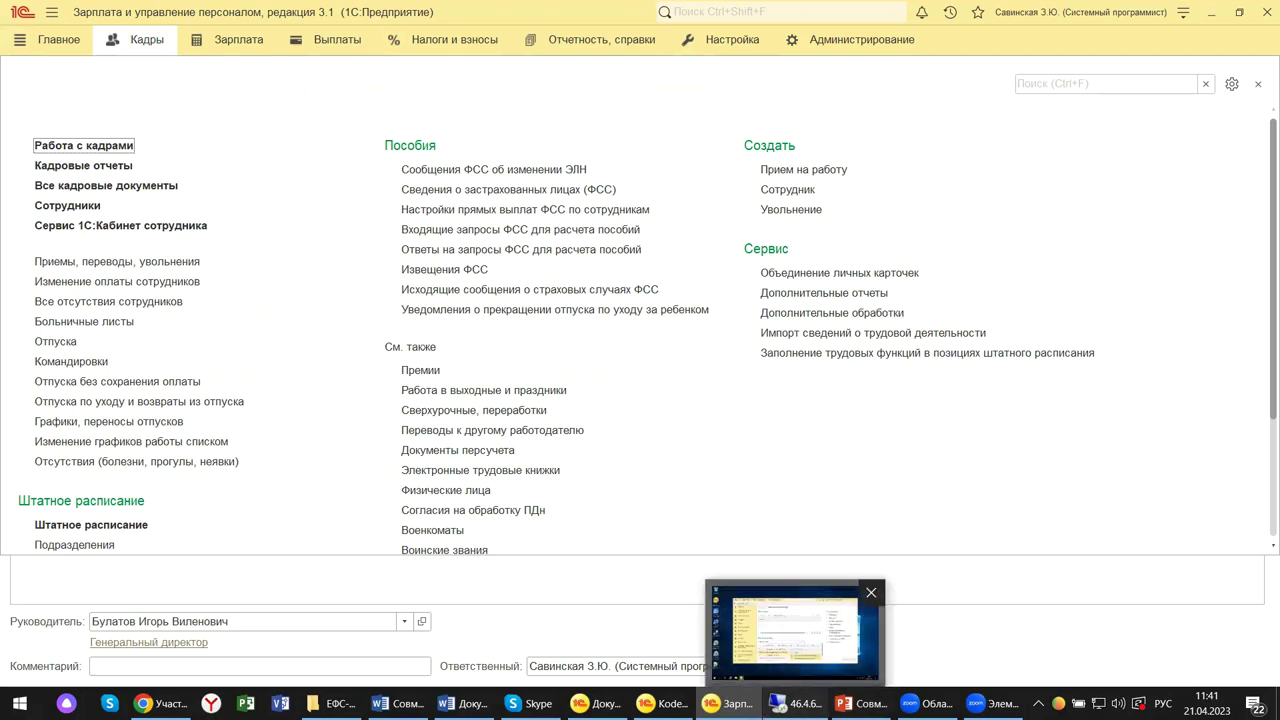
click(815, 698)
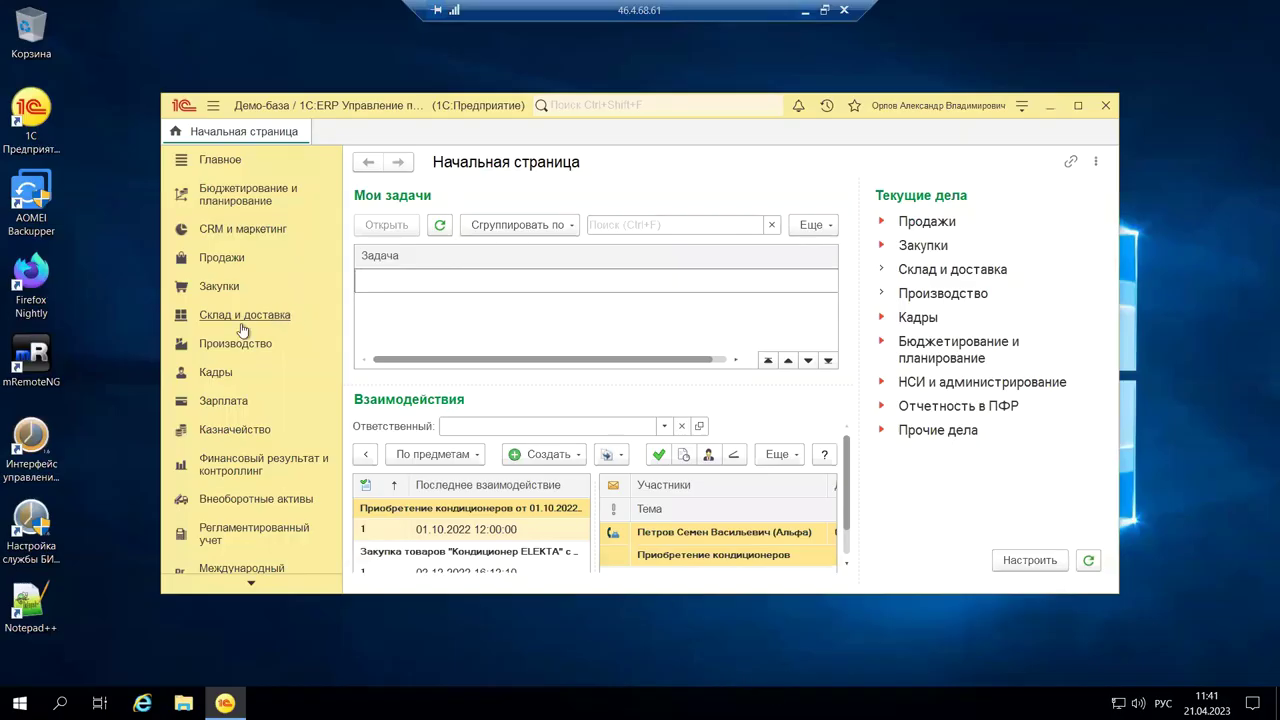
click(215, 374)
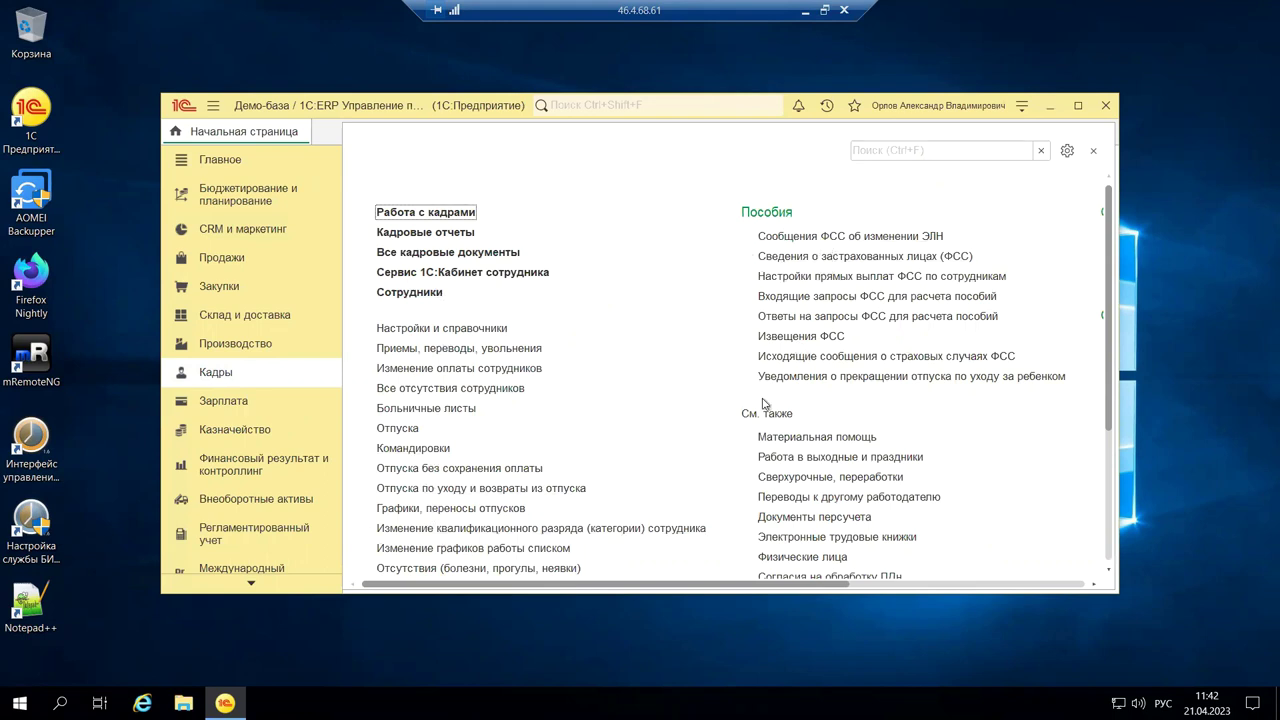
Step: Display the Зарплата section in 1С:ERP, return to Зарплата и управление персоналом and display the Зарплата section there
click(229, 405)
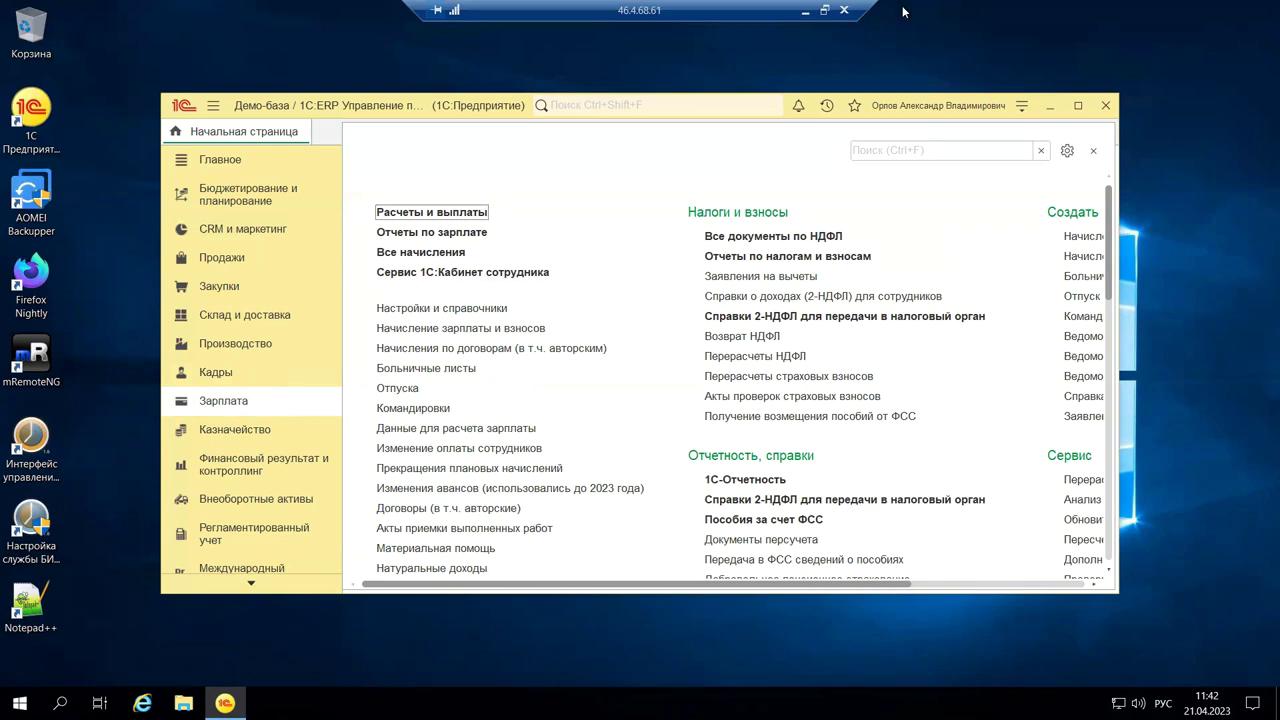
click(805, 10)
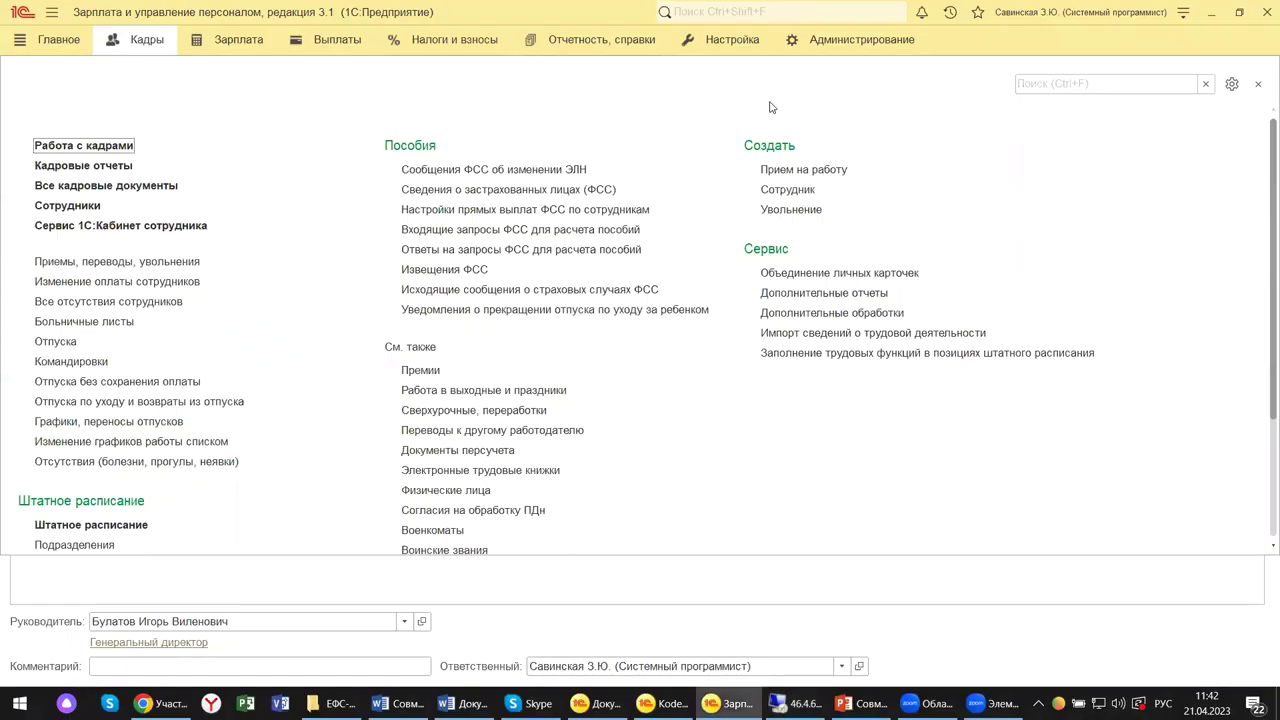
click(233, 47)
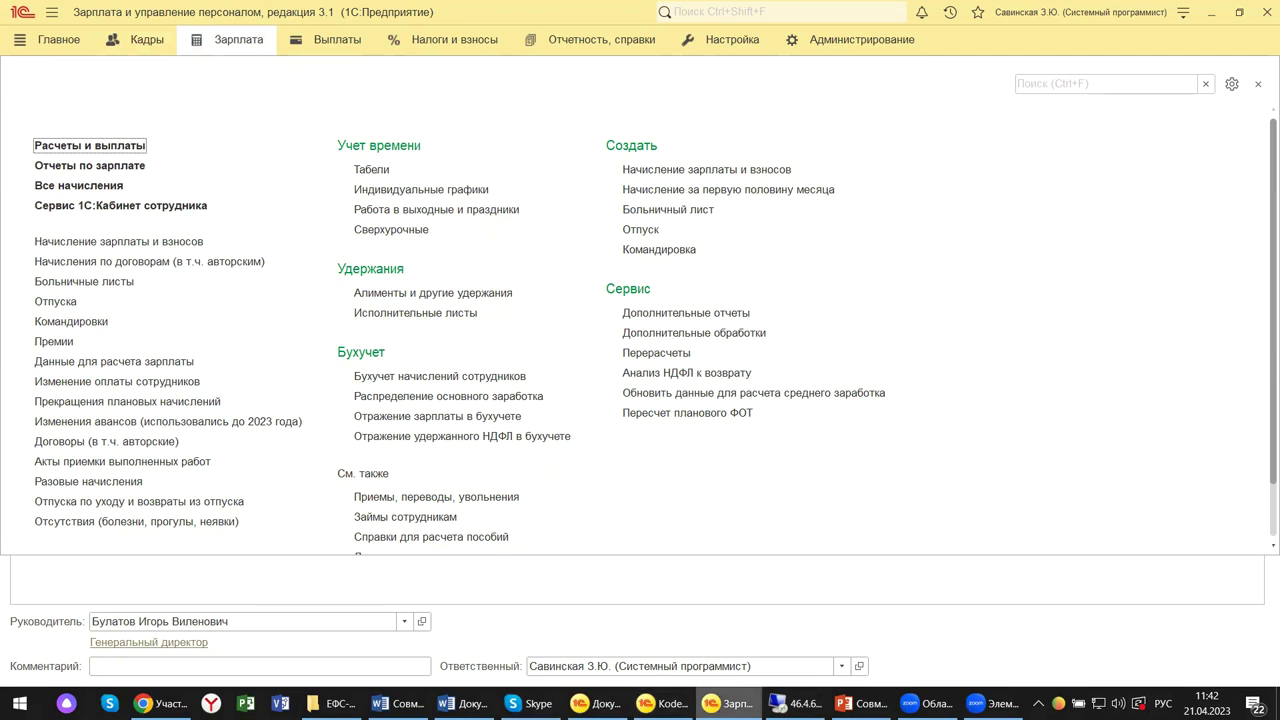
Step: Switch to the remote 1С:ERP base and examine the 1С-Отчетность group in the Регламентированный учет section
mouse_move(728, 703)
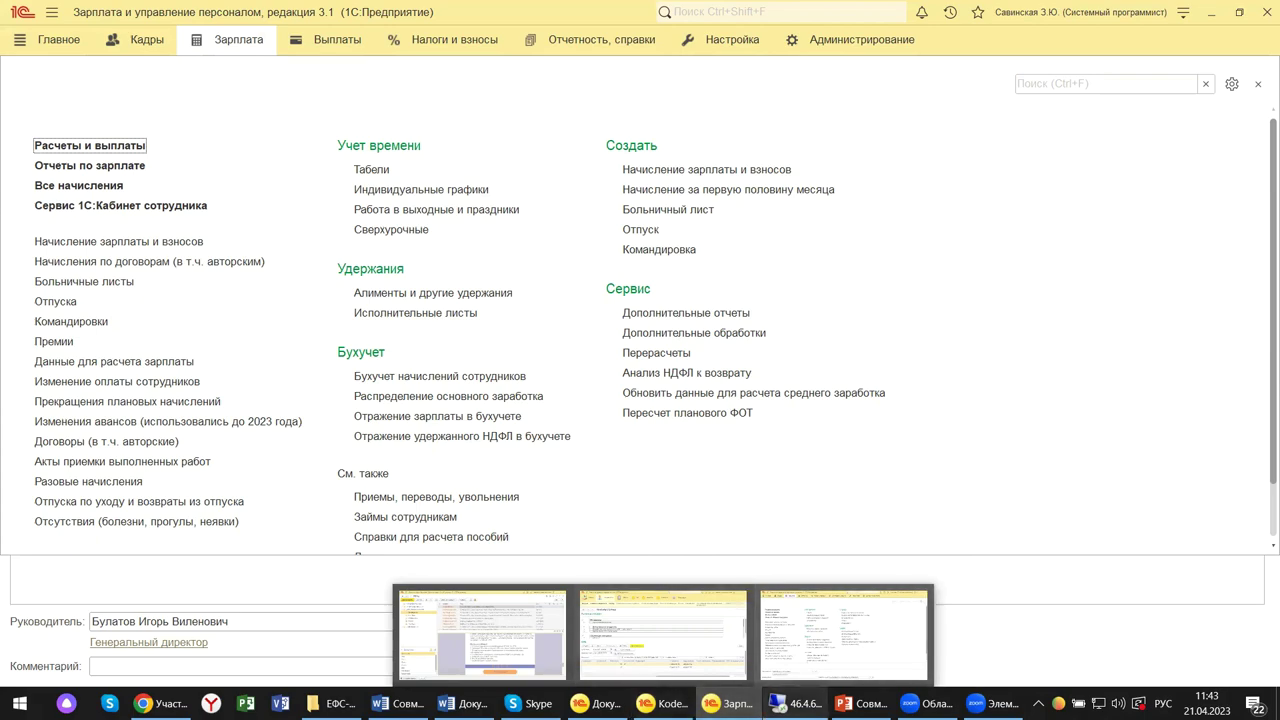
mouse_move(792, 703)
click(793, 628)
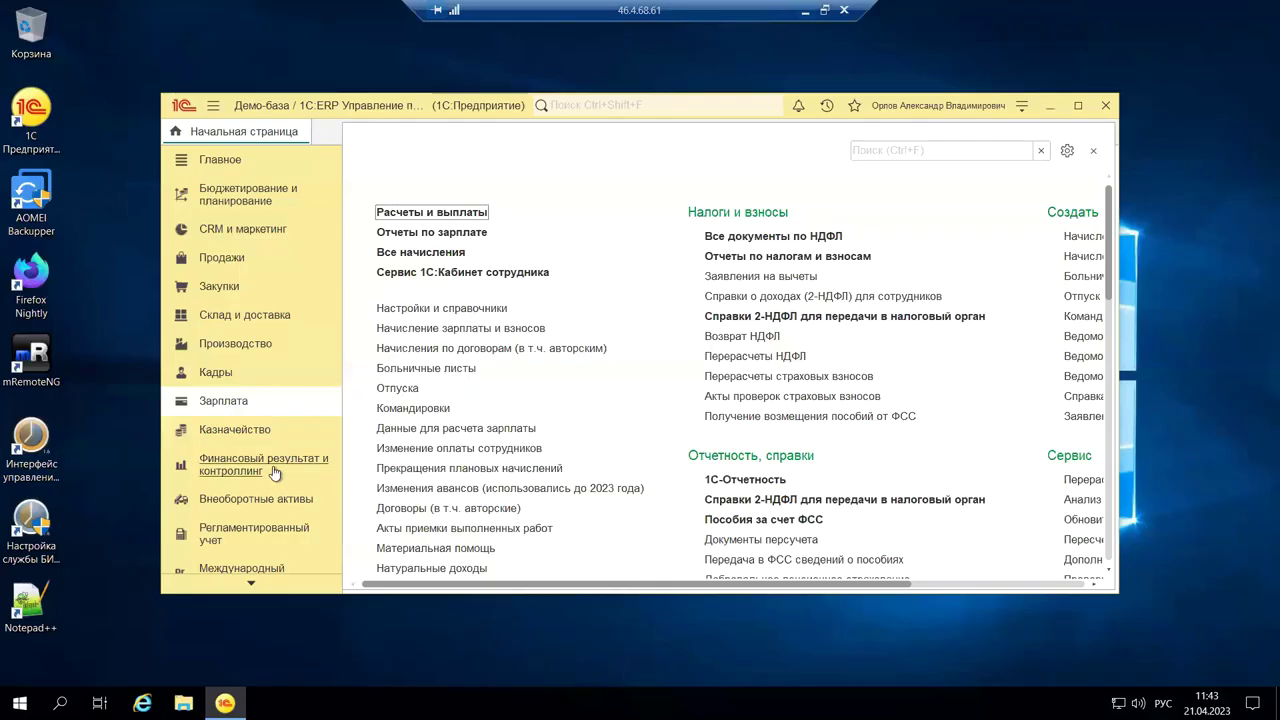
scroll(278, 476, down, 1)
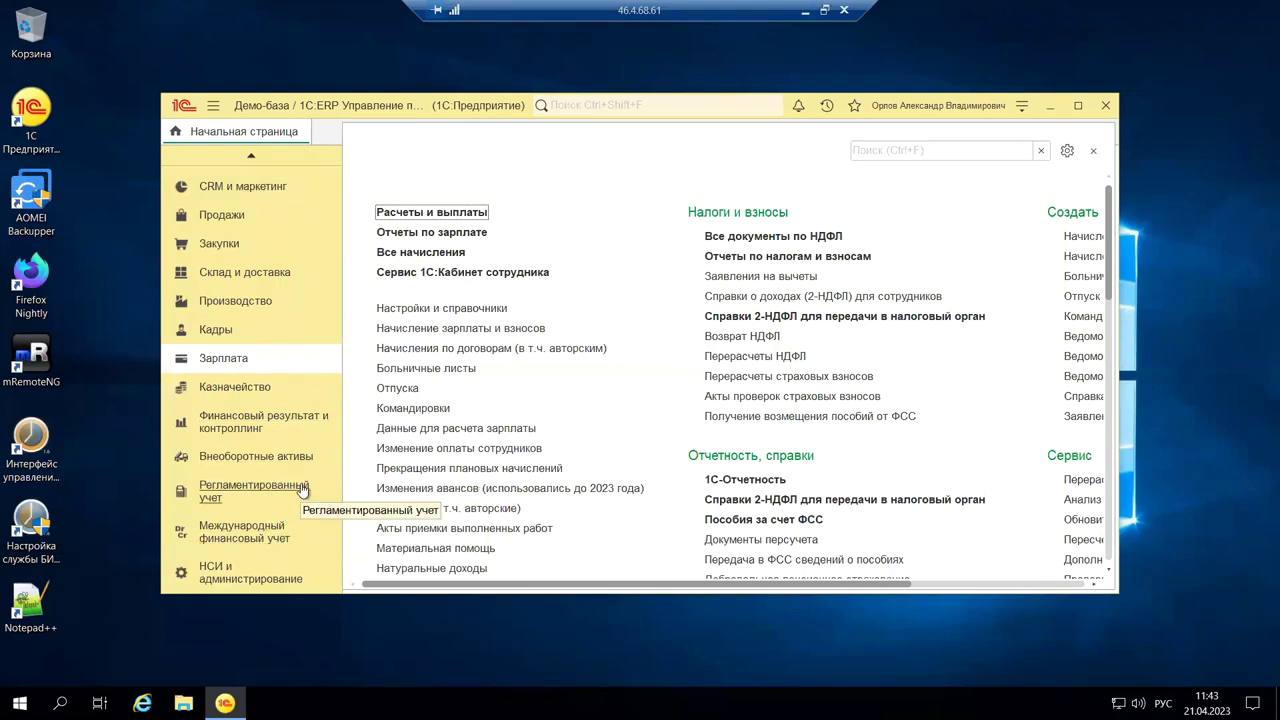
click(302, 490)
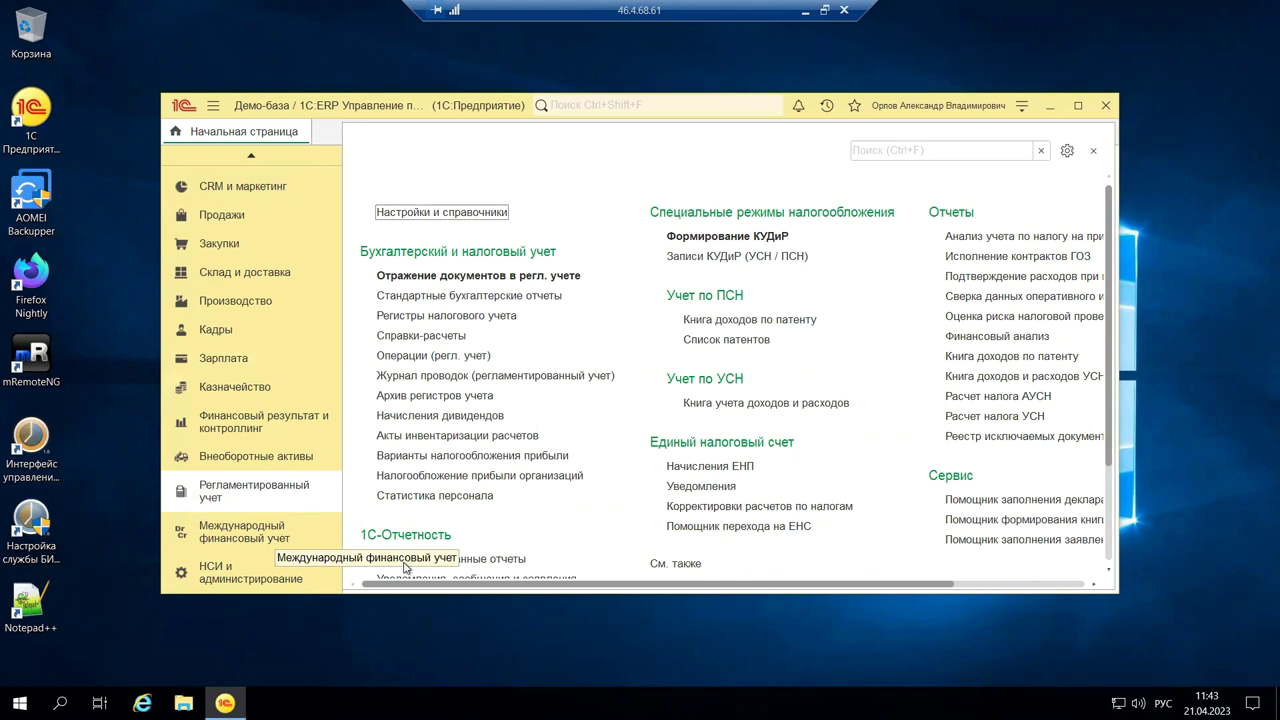
scroll(530, 485, down, 3)
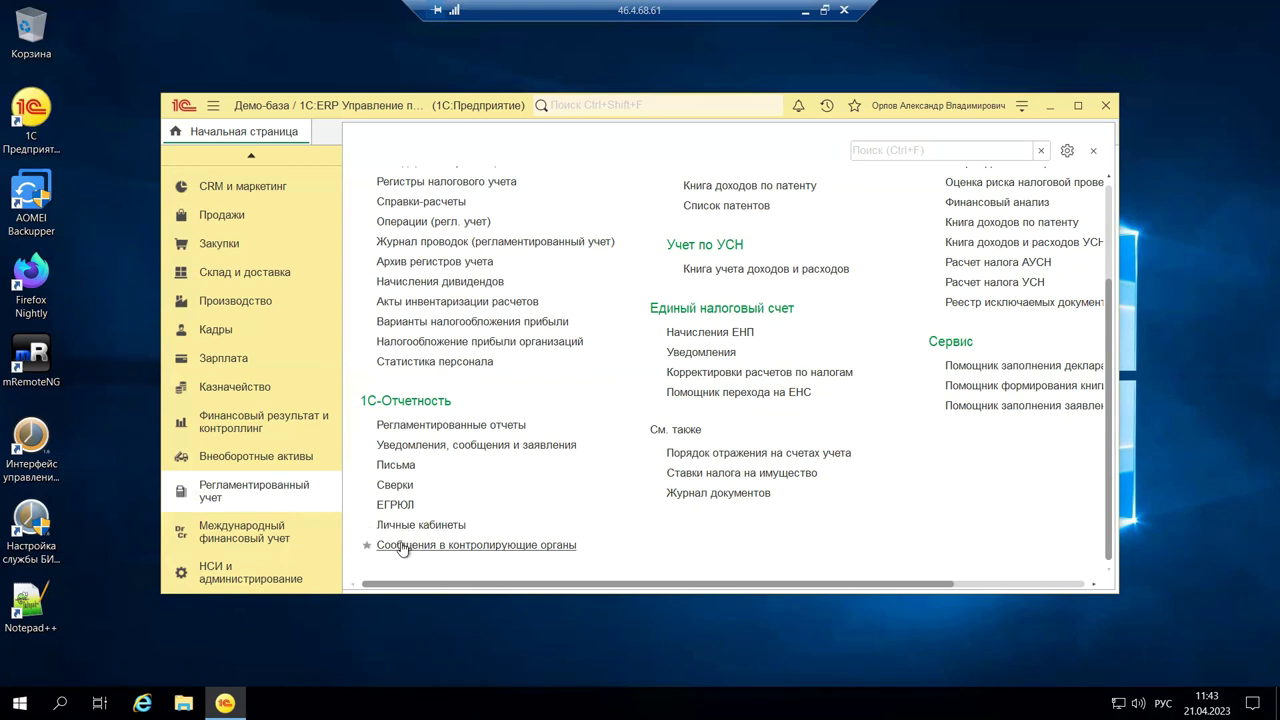
Step: Return to Зарплата и управление персоналом and open 1С-Отчетность from the Отчетность, справки section
click(803, 12)
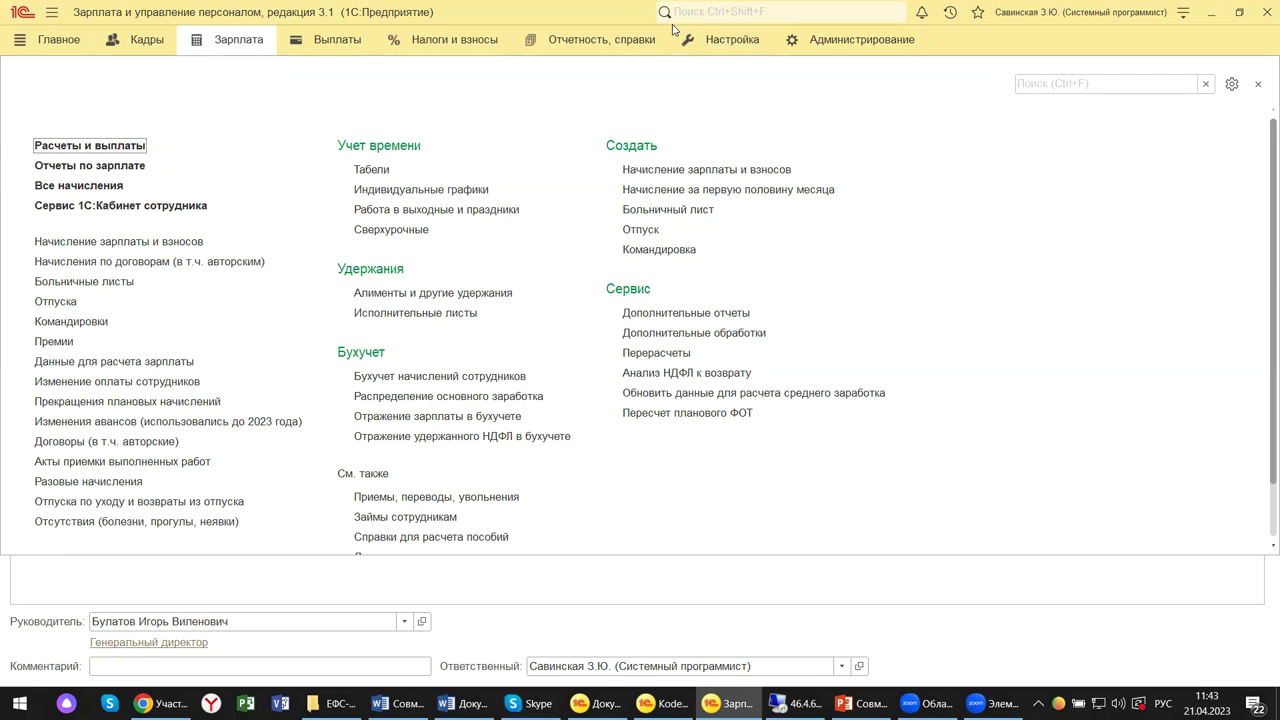
click(577, 42)
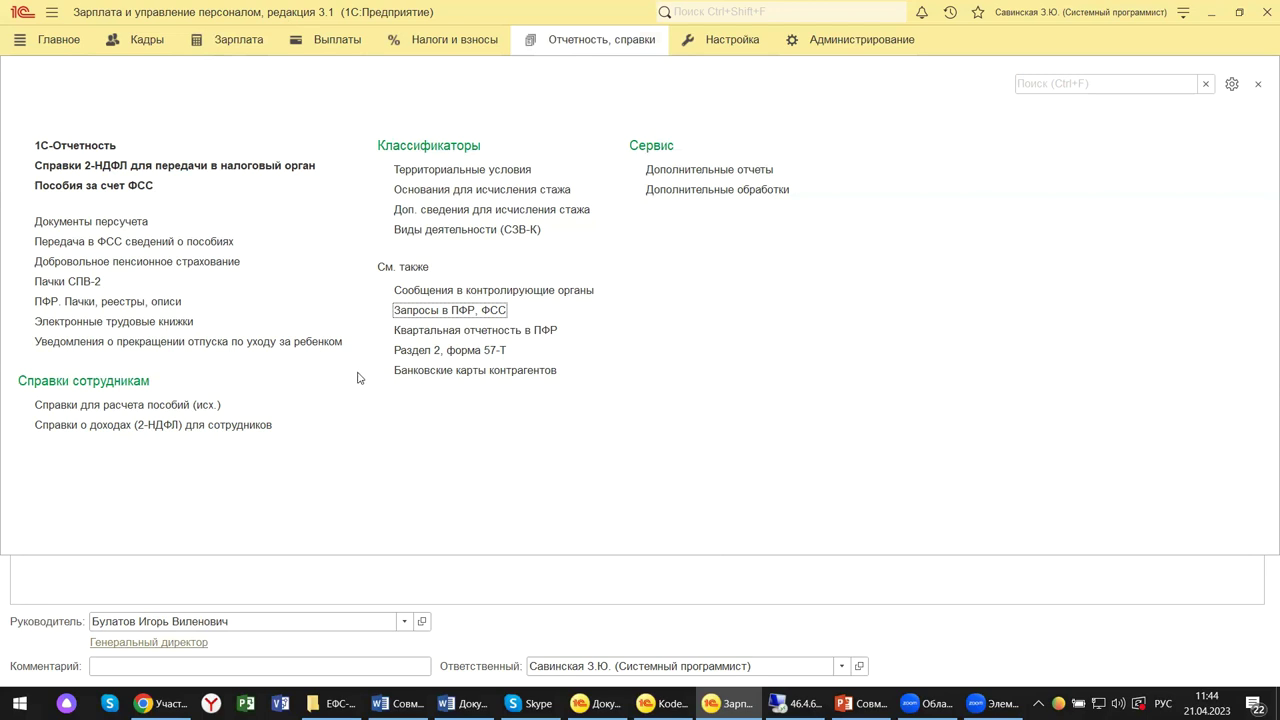
click(83, 149)
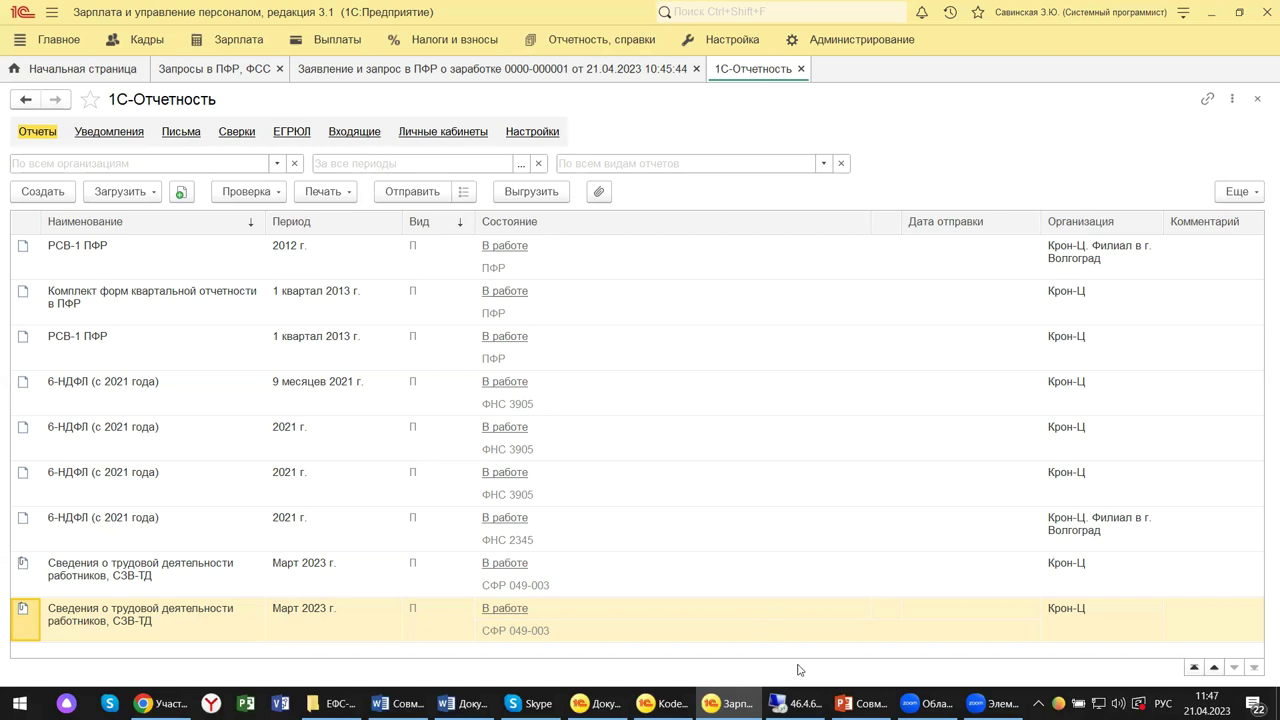
Step: Switch to the remote 1С:ERP base and open Регламентированные отчеты, dismissing the Internet support login and the 1С-Отчетность promotional window
click(800, 700)
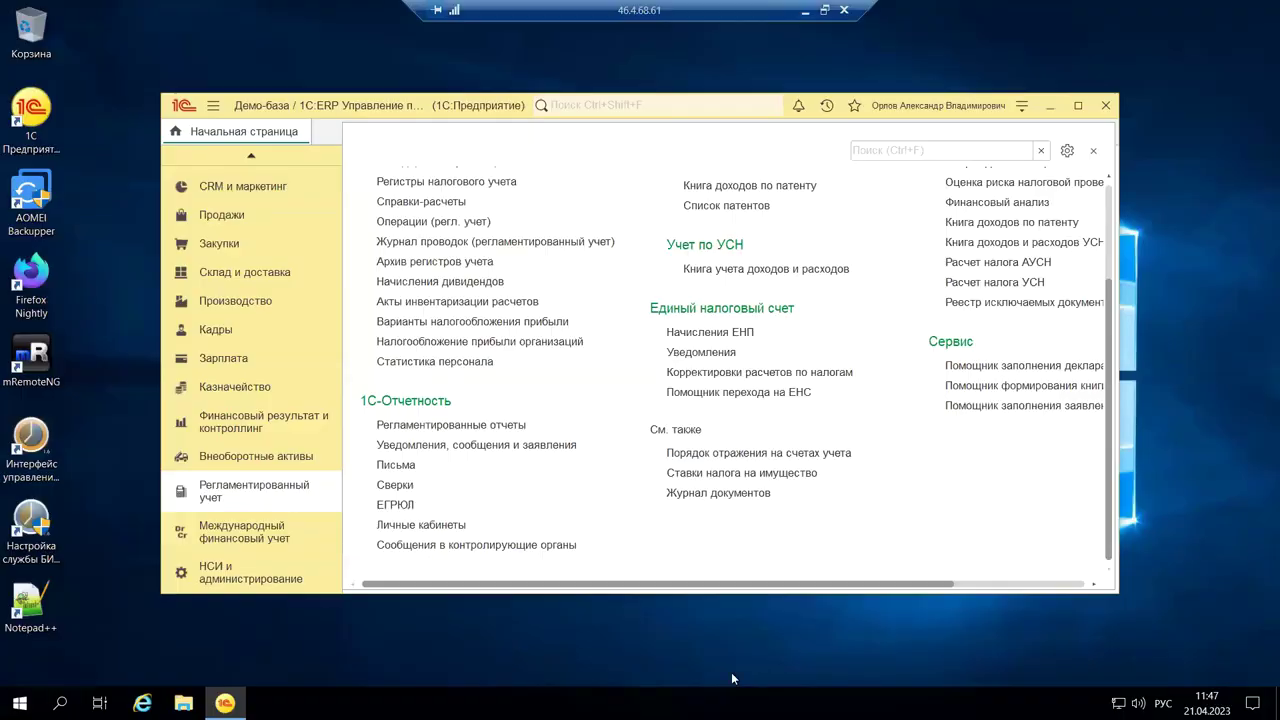
click(425, 430)
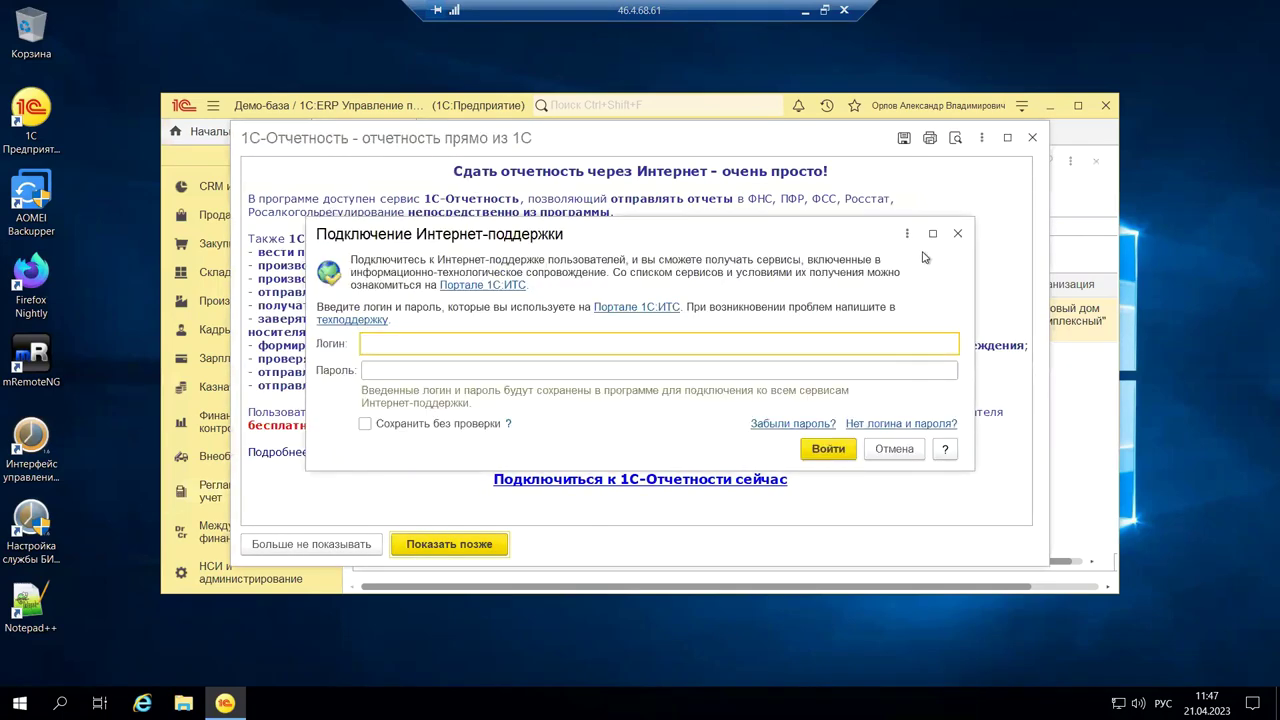
click(957, 233)
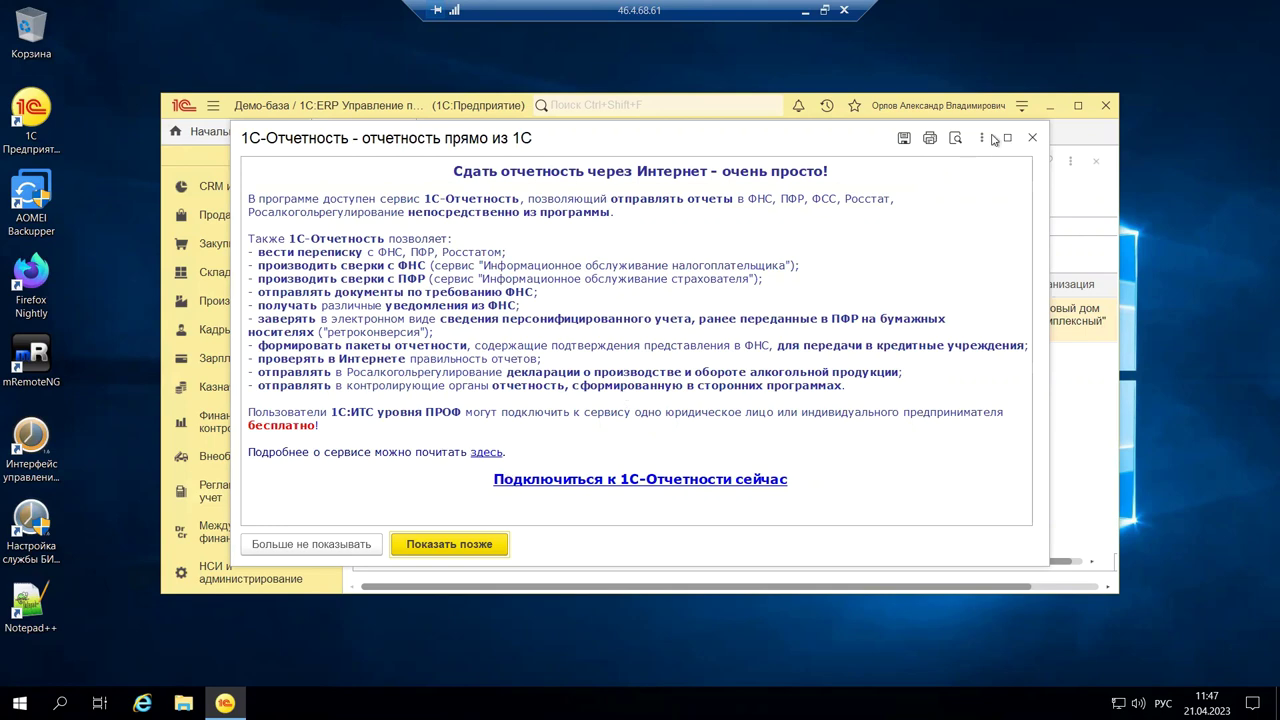
click(1034, 139)
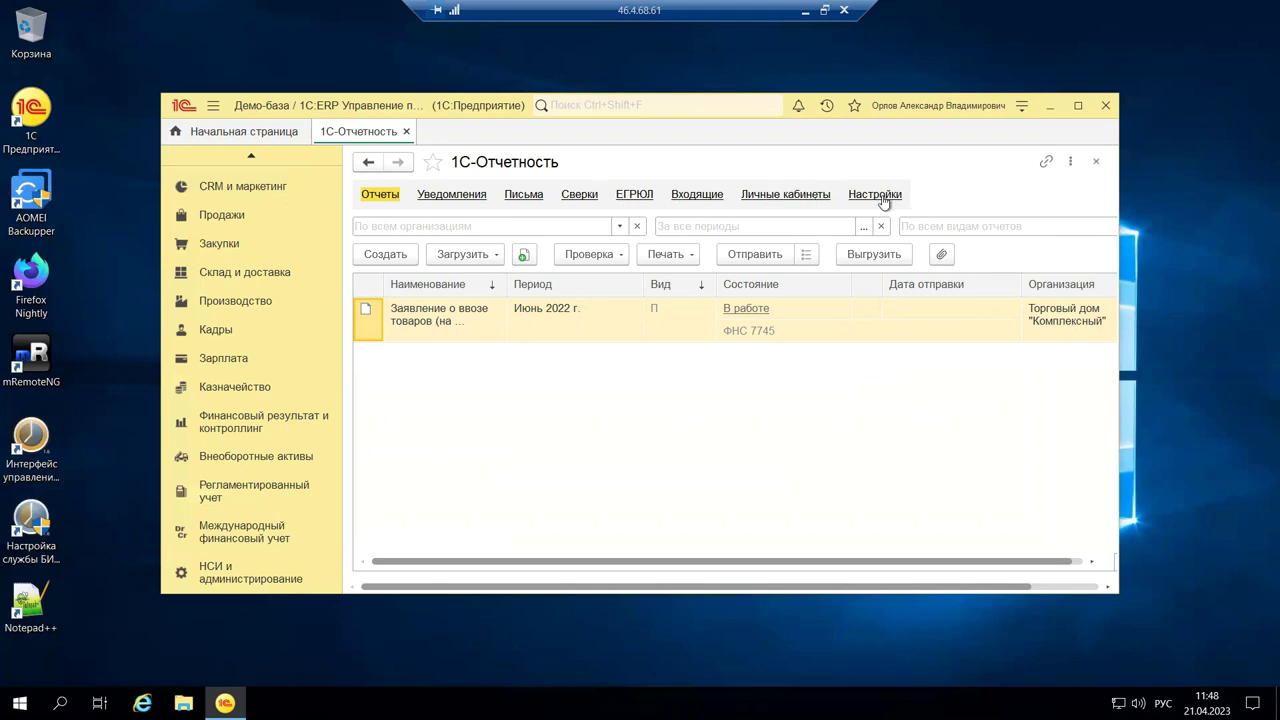
Step: Show the Личные кабинеты page of 1С-Отчетность, open the ФТС: Портал статистического декларирования link and close the browser
click(785, 195)
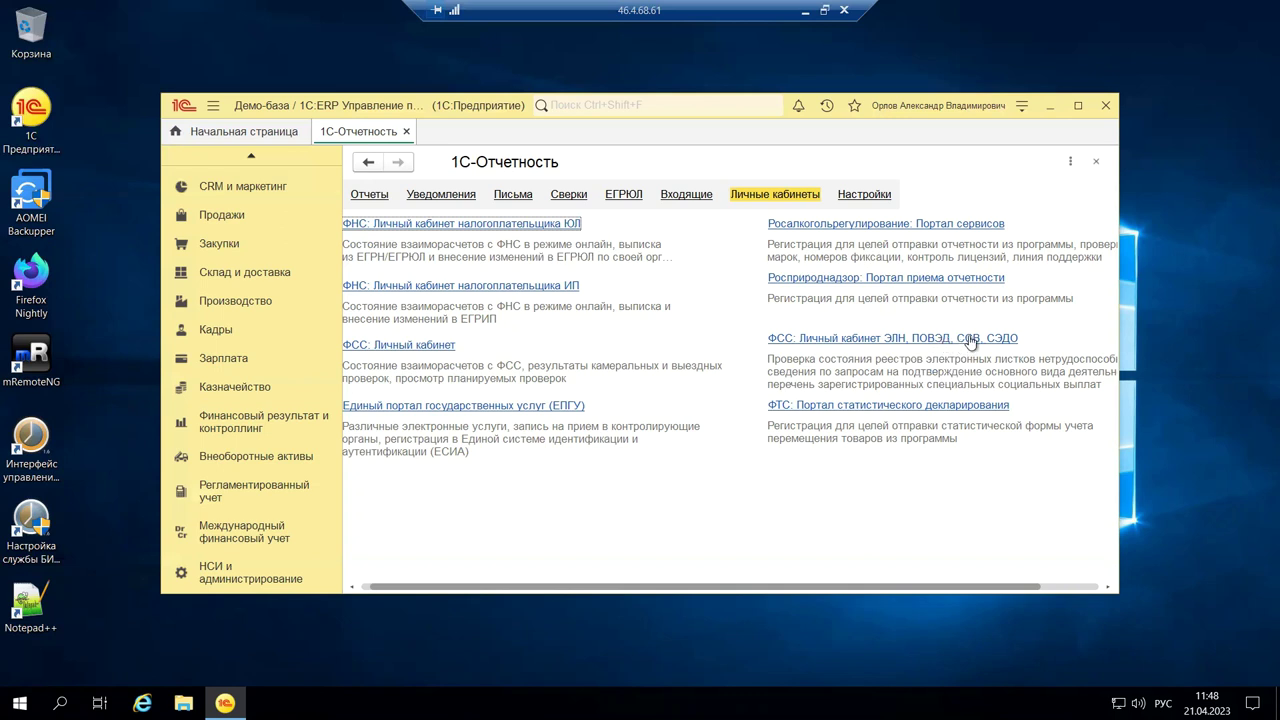
click(818, 405)
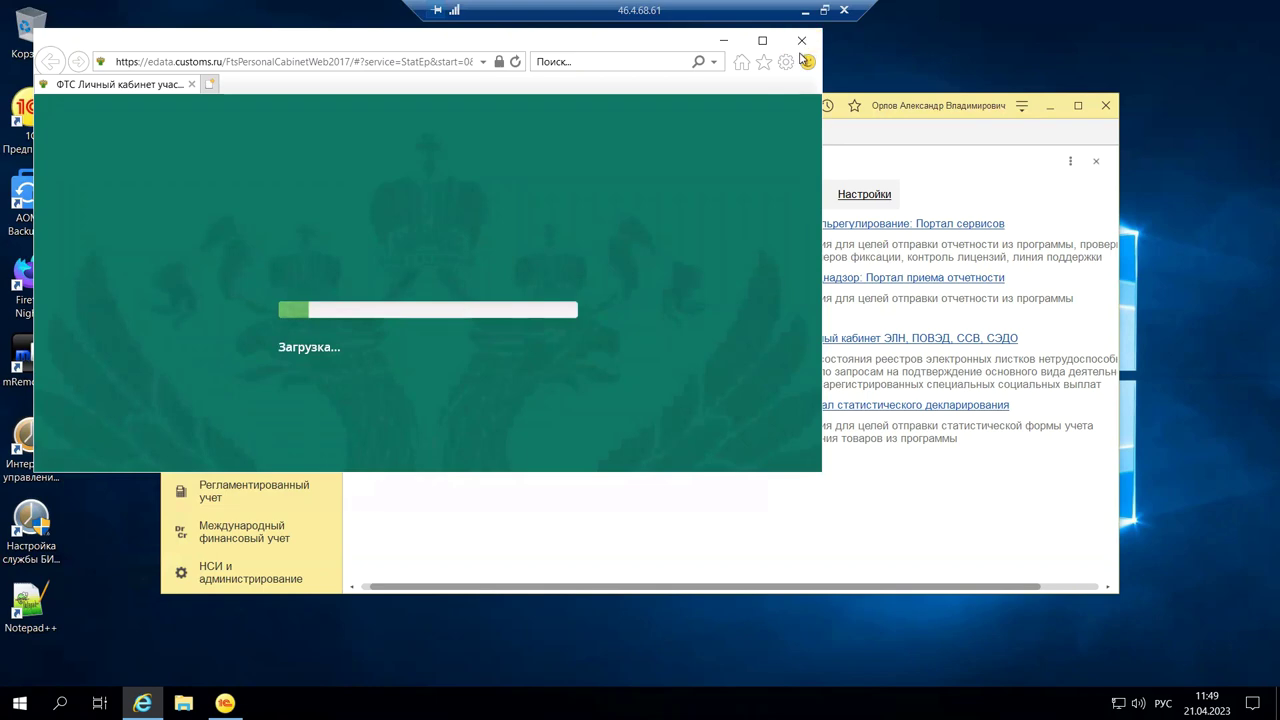
click(802, 40)
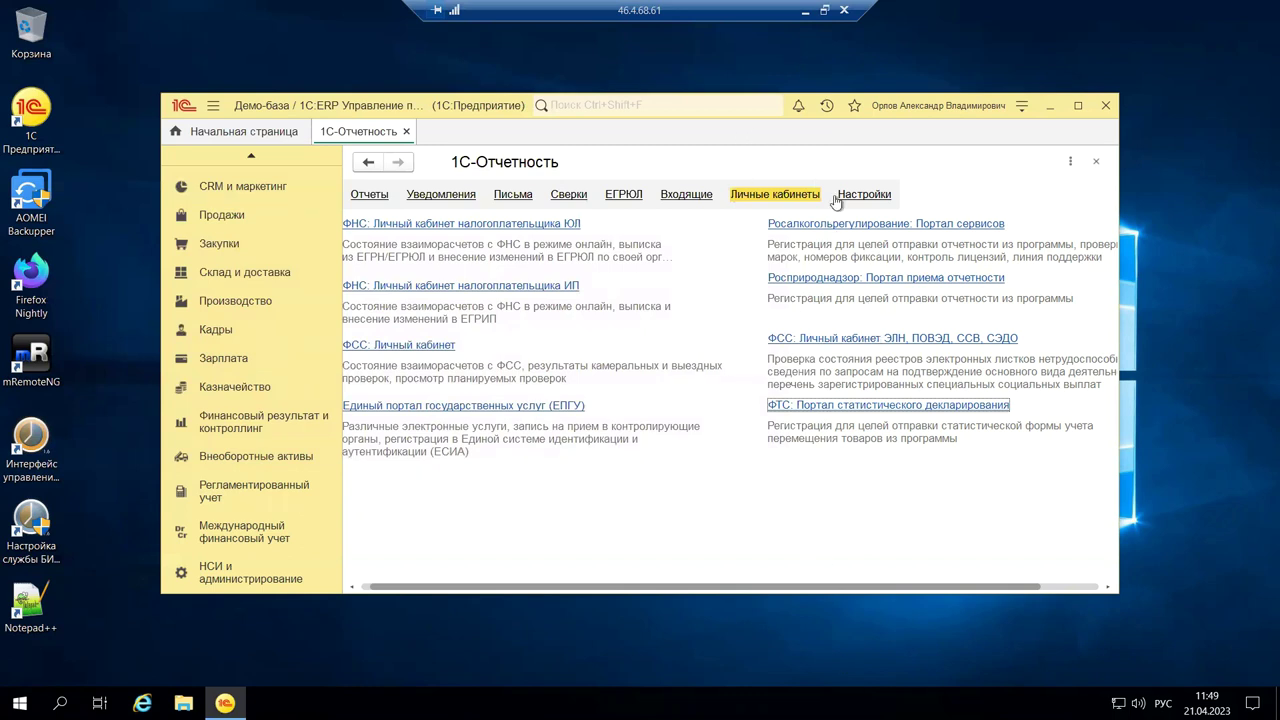
Step: Leave the remote desktop and switch to the PowerPoint presentation at the slide Отмена справок по зарплате
click(807, 12)
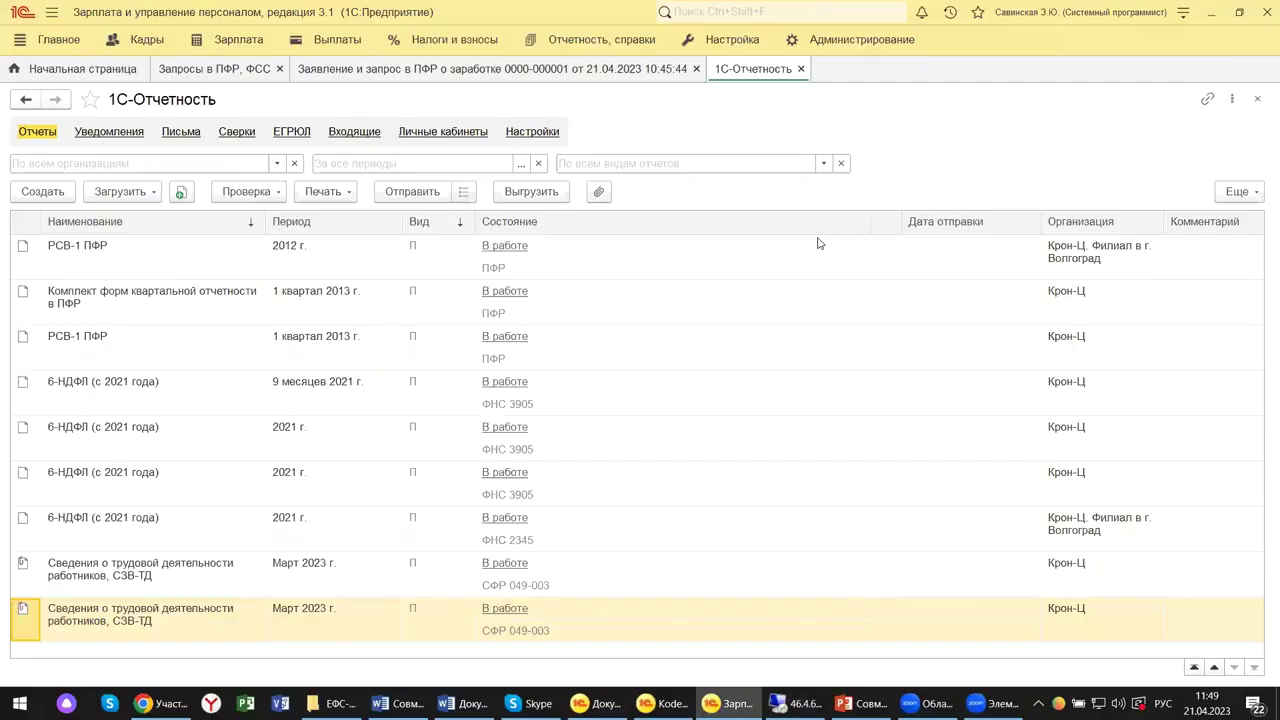
click(858, 703)
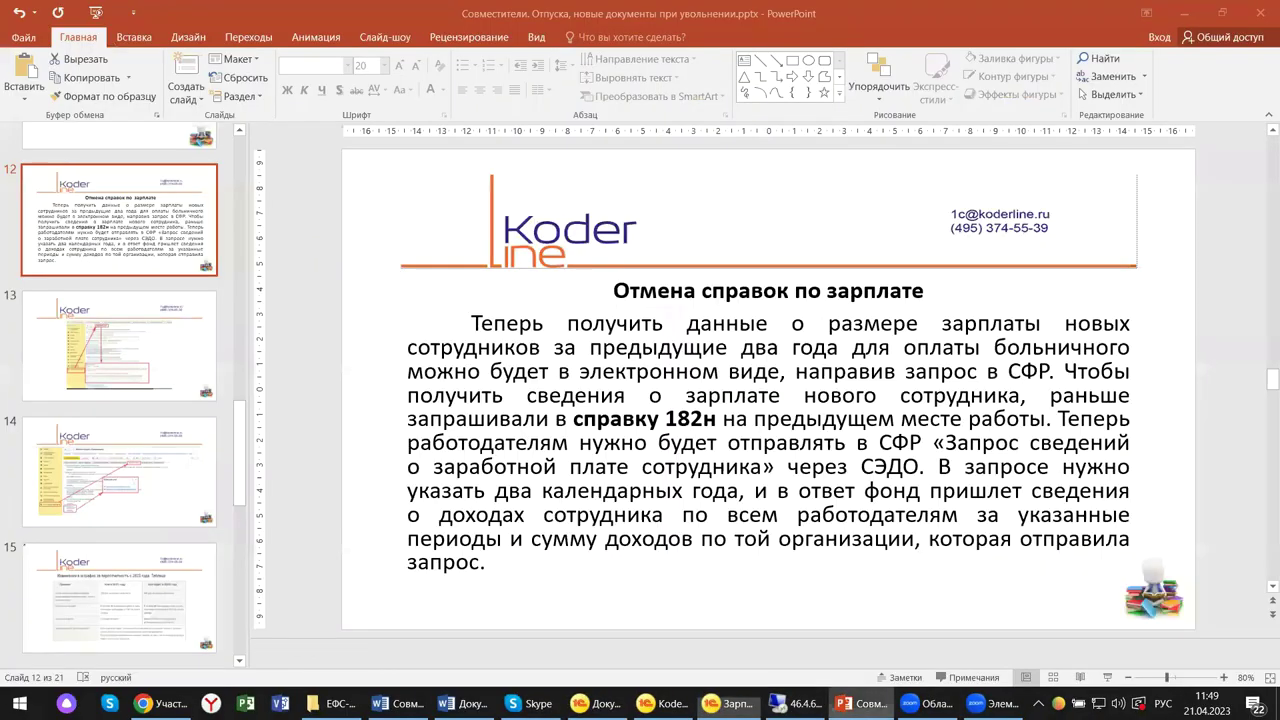
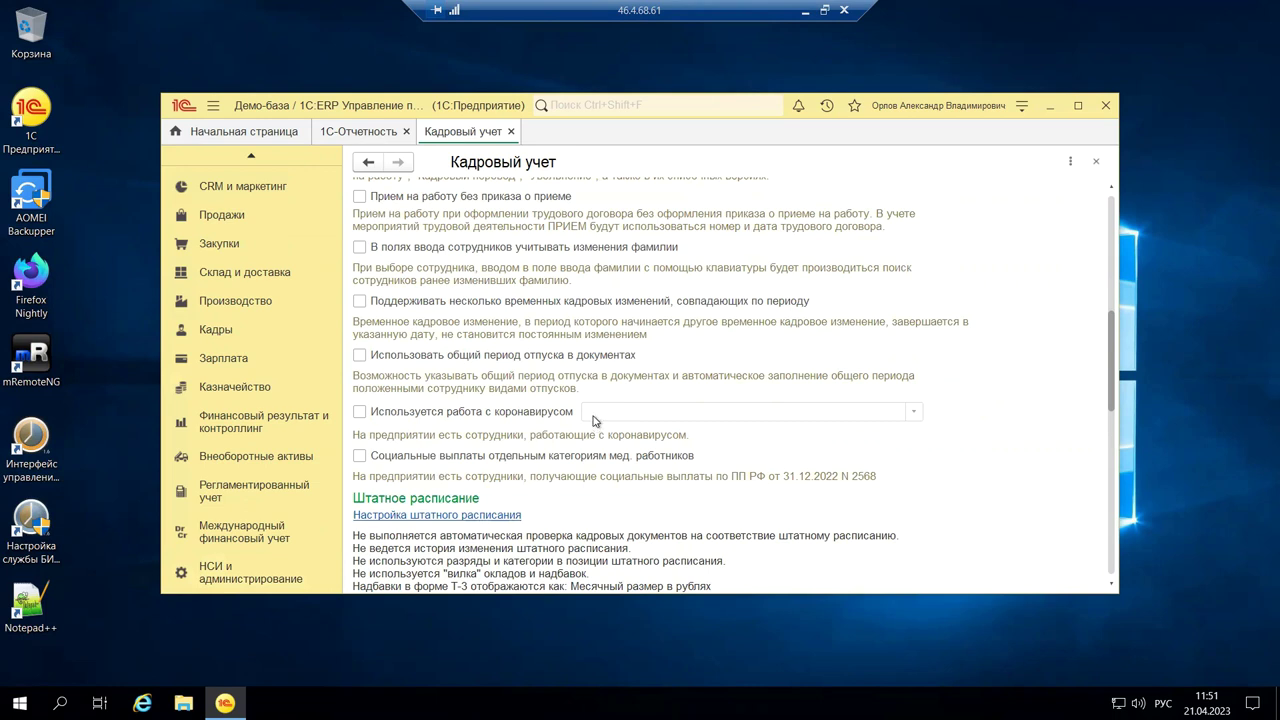
Step: Review the Воинский учет options in the Кадровый учет settings of 1С:ERP and return to the PowerPoint presentation
scroll(593, 420, down, 5)
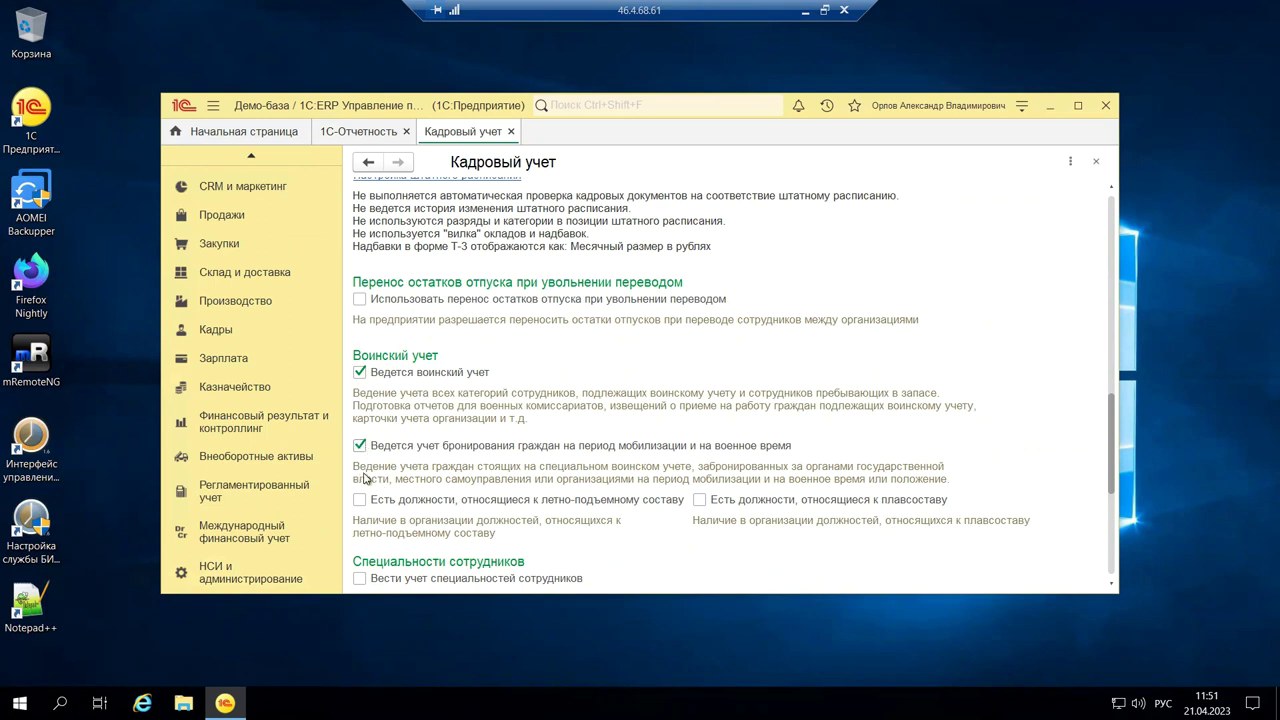
click(809, 14)
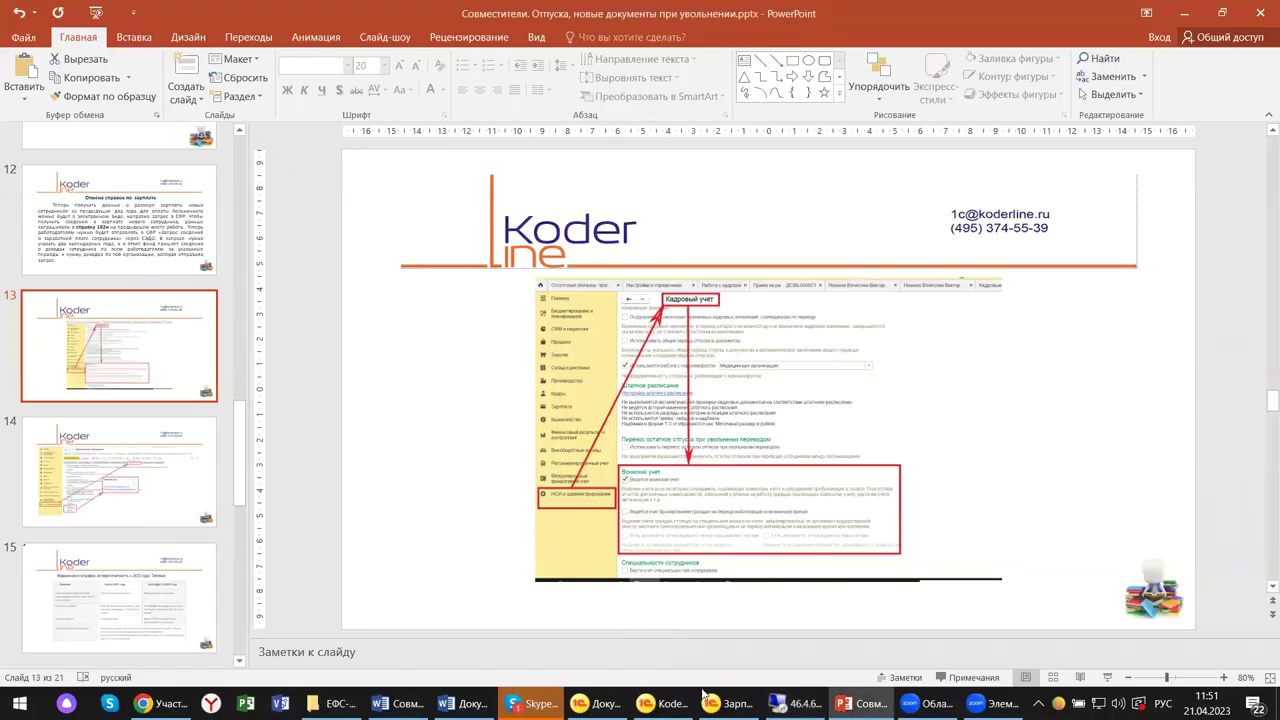
Step: Switch to Зарплата и управление персоналом and examine the Воинский учет group in the Кадры section
mouse_move(663, 703)
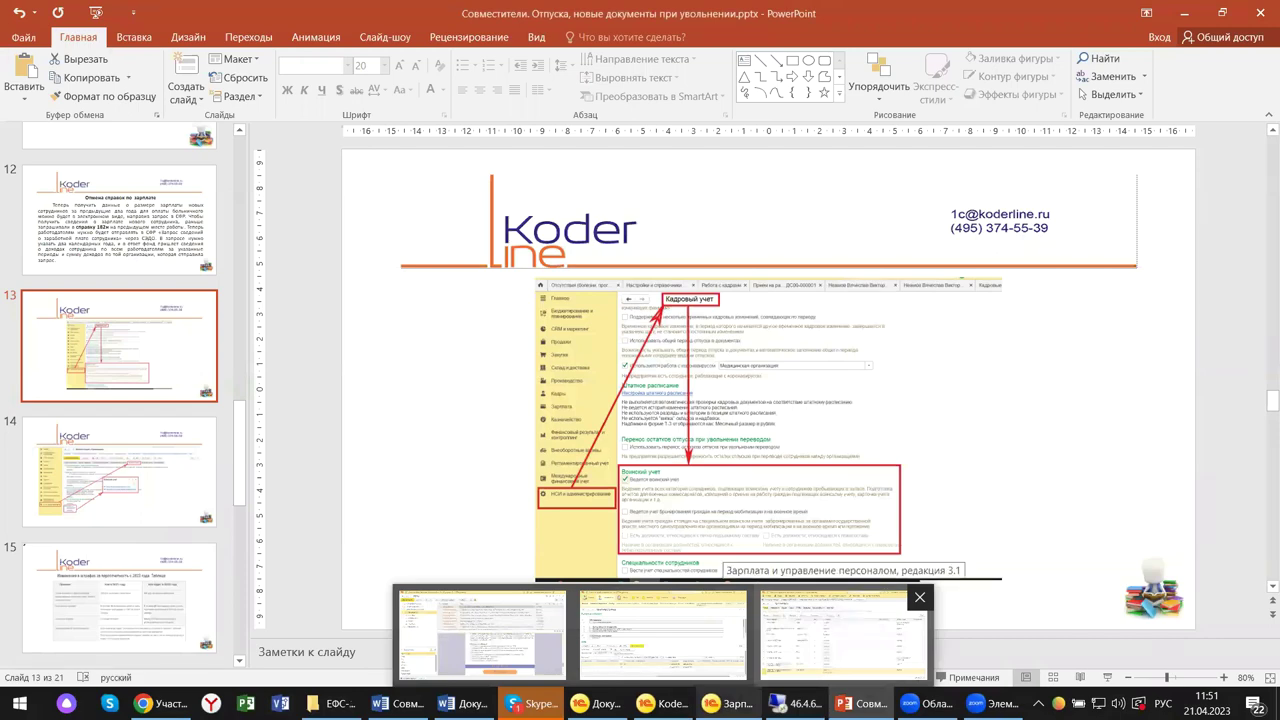
click(557, 650)
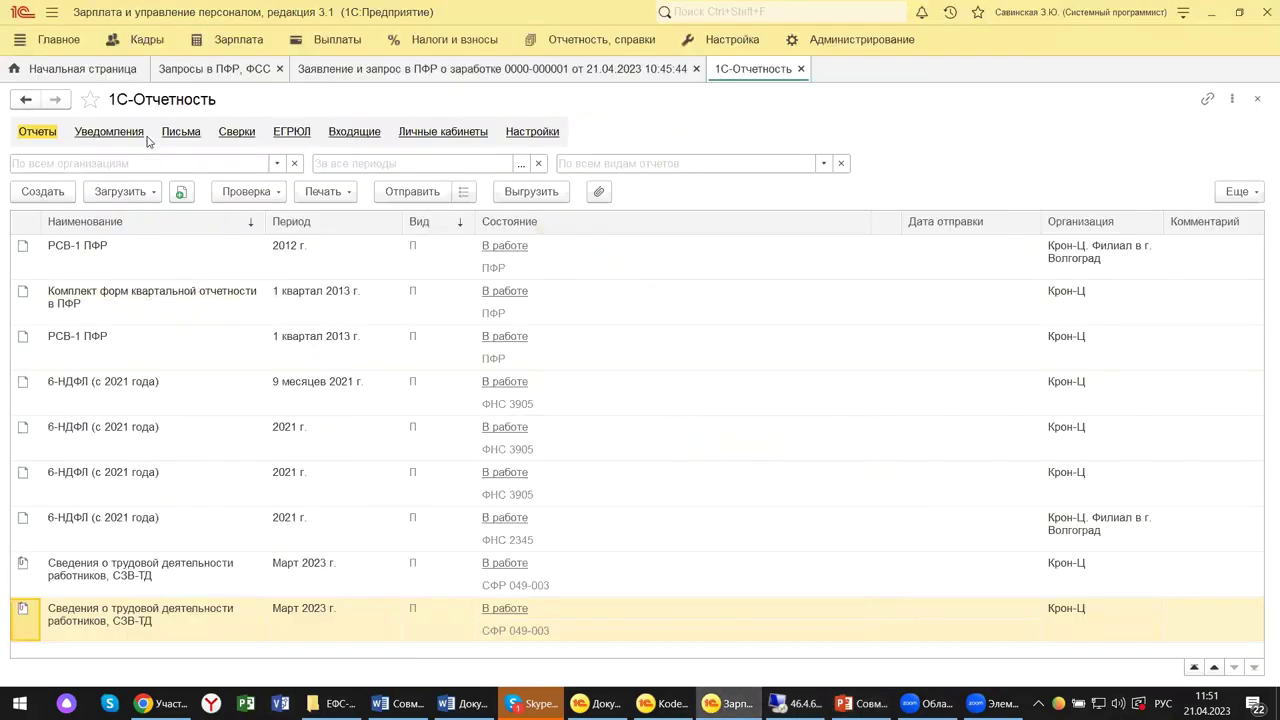
click(148, 38)
scroll(165, 283, down, 3)
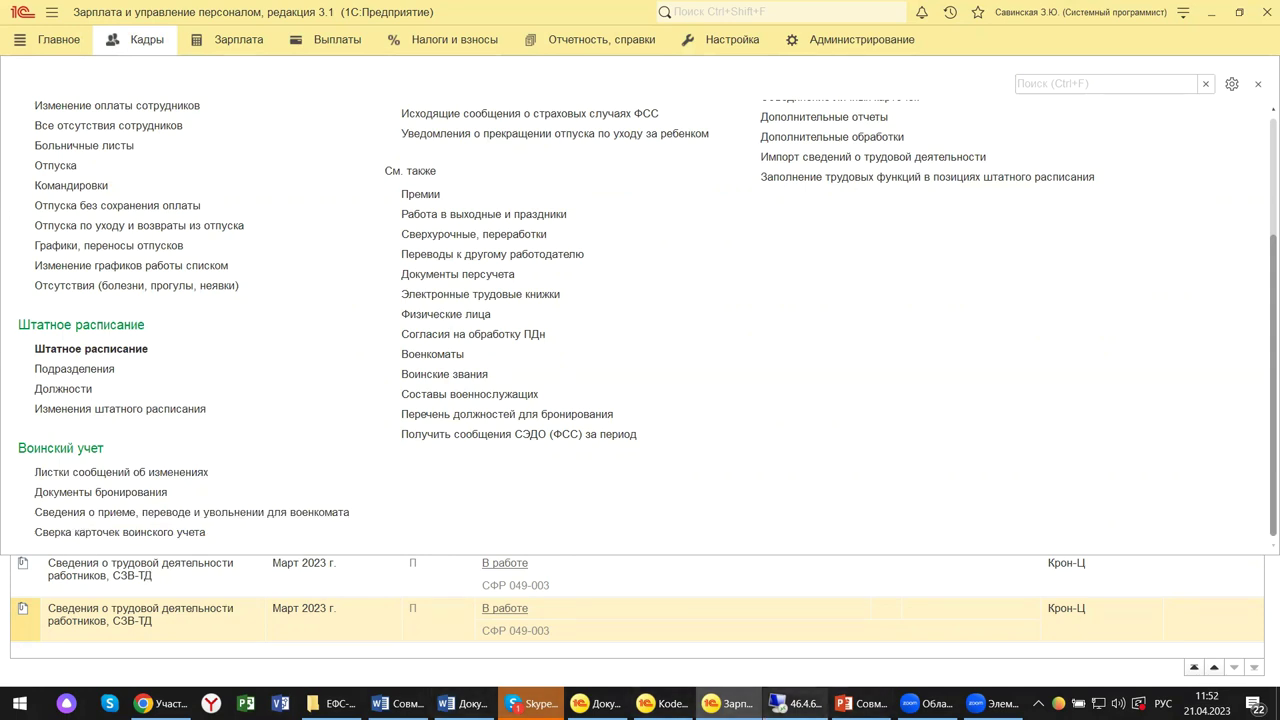
Step: Switch to the remote 1С:ERP base and examine the Воинский учет group in its Кадры section
click(795, 703)
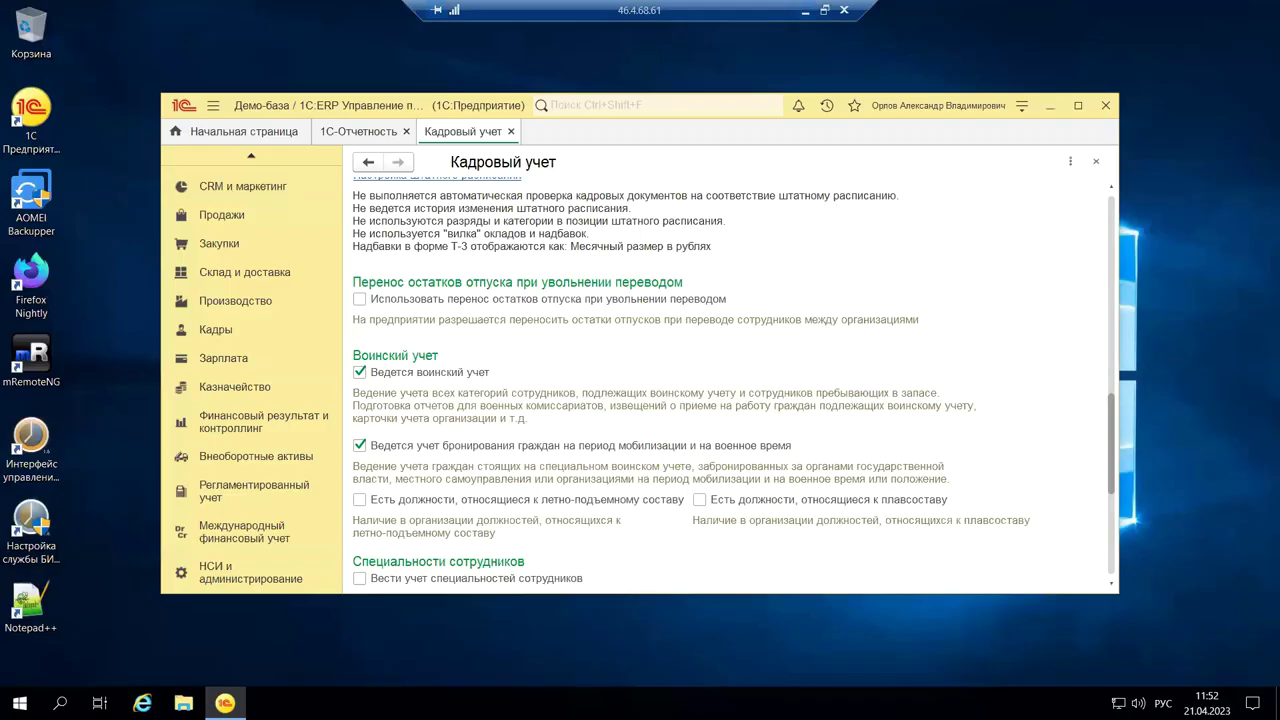
click(218, 331)
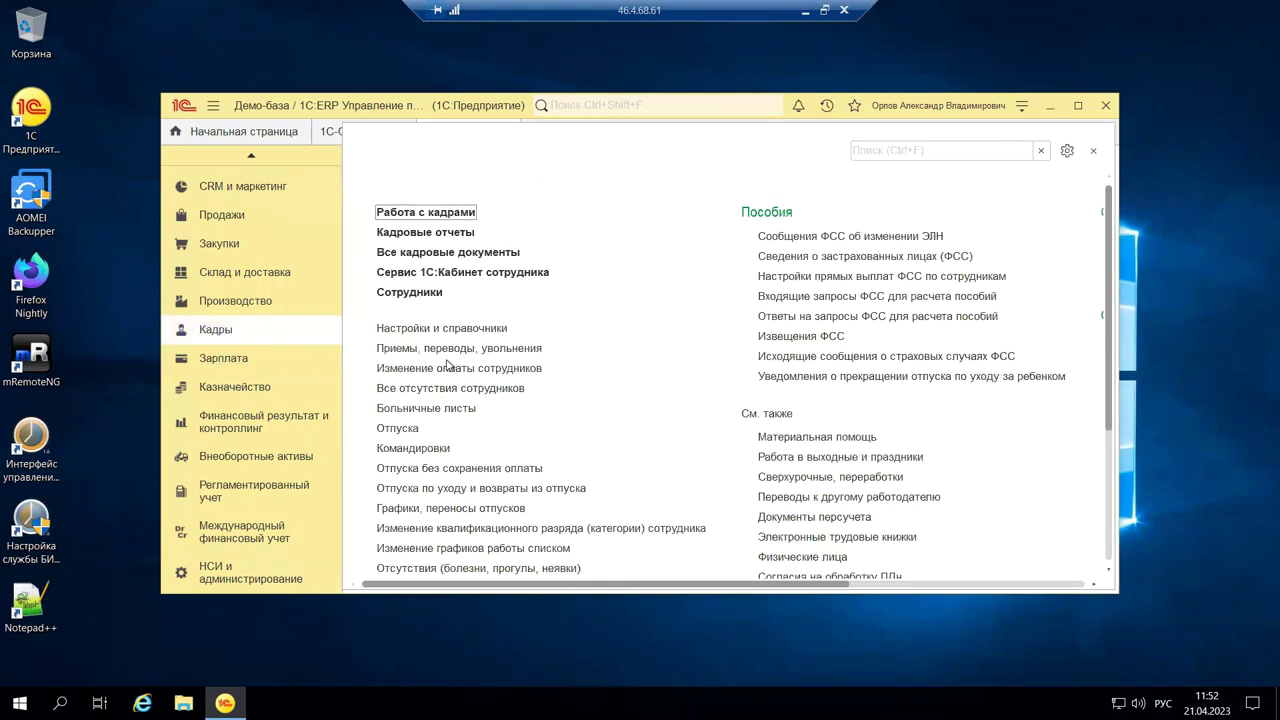
scroll(435, 352, down, 5)
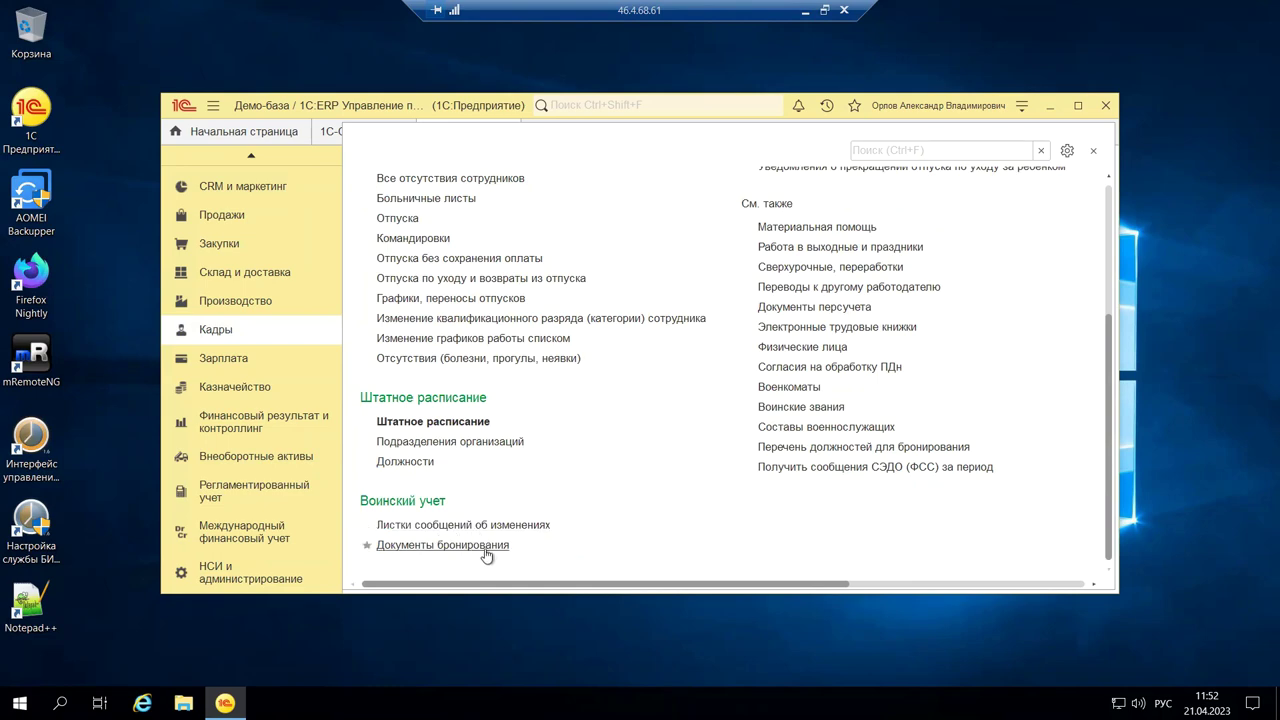
scroll(640, 441, up, 5)
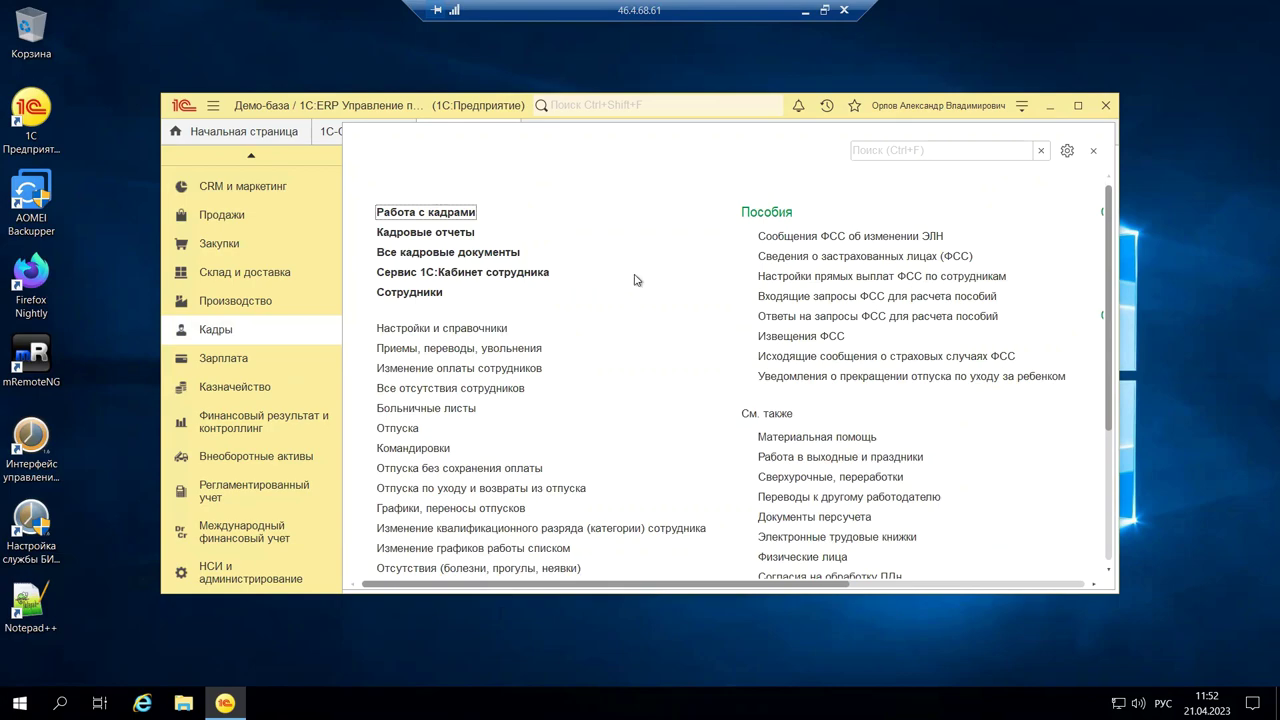
Step: Return to Зарплата и управление персоналом and open the Листки сообщений об изменениях journal from the Воинский учет group
click(805, 12)
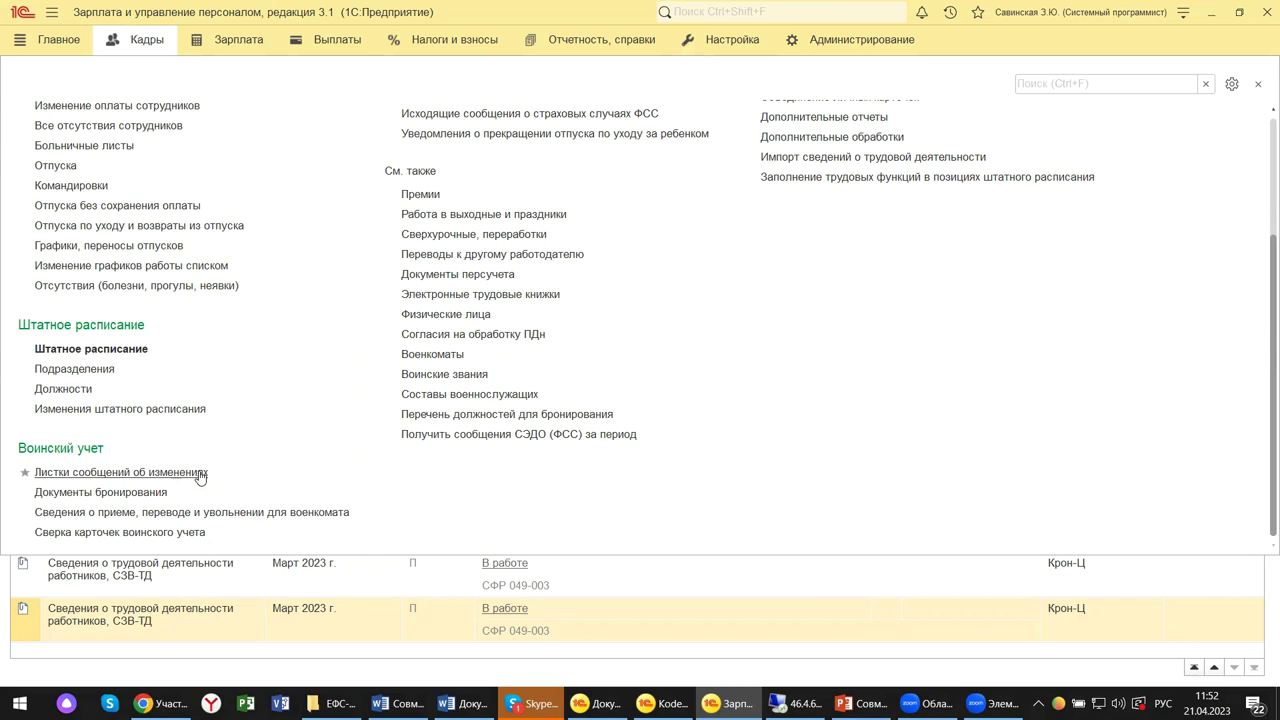
click(198, 474)
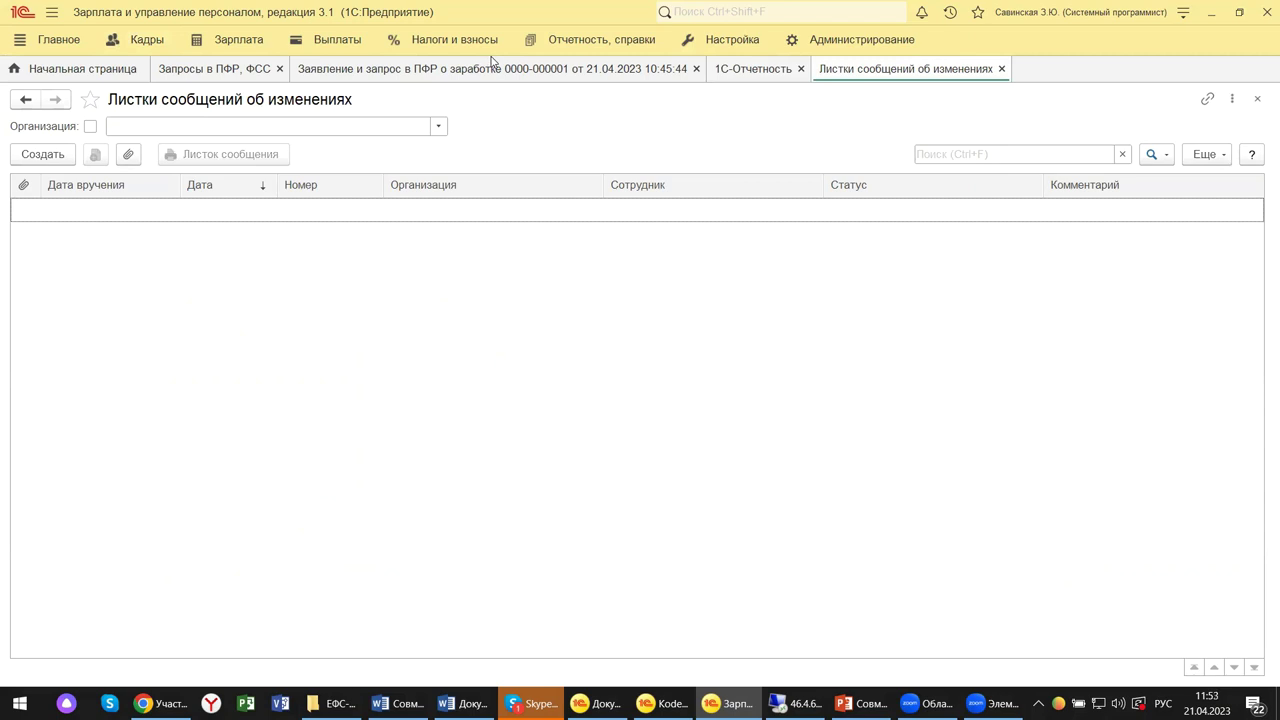
Step: Filter Листки сообщений об изменениях by organization Крон-Ц, view a blank new document form, and close the form and the journal
click(440, 128)
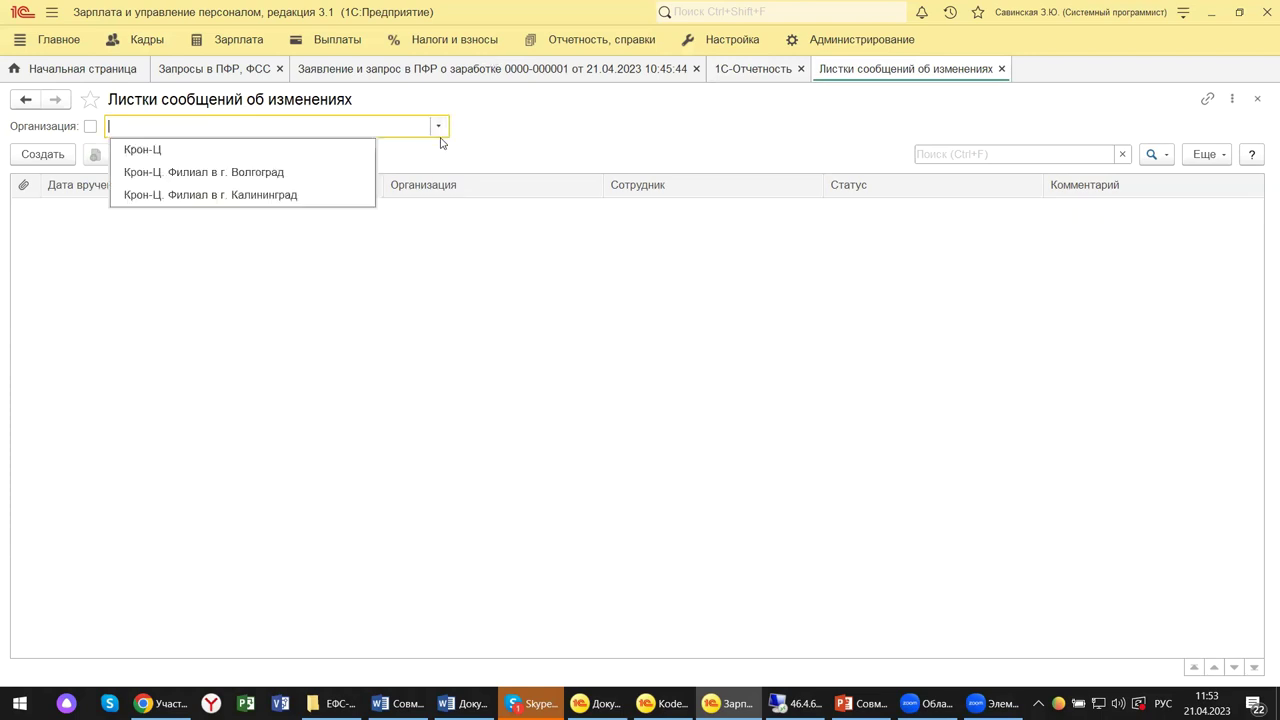
click(269, 150)
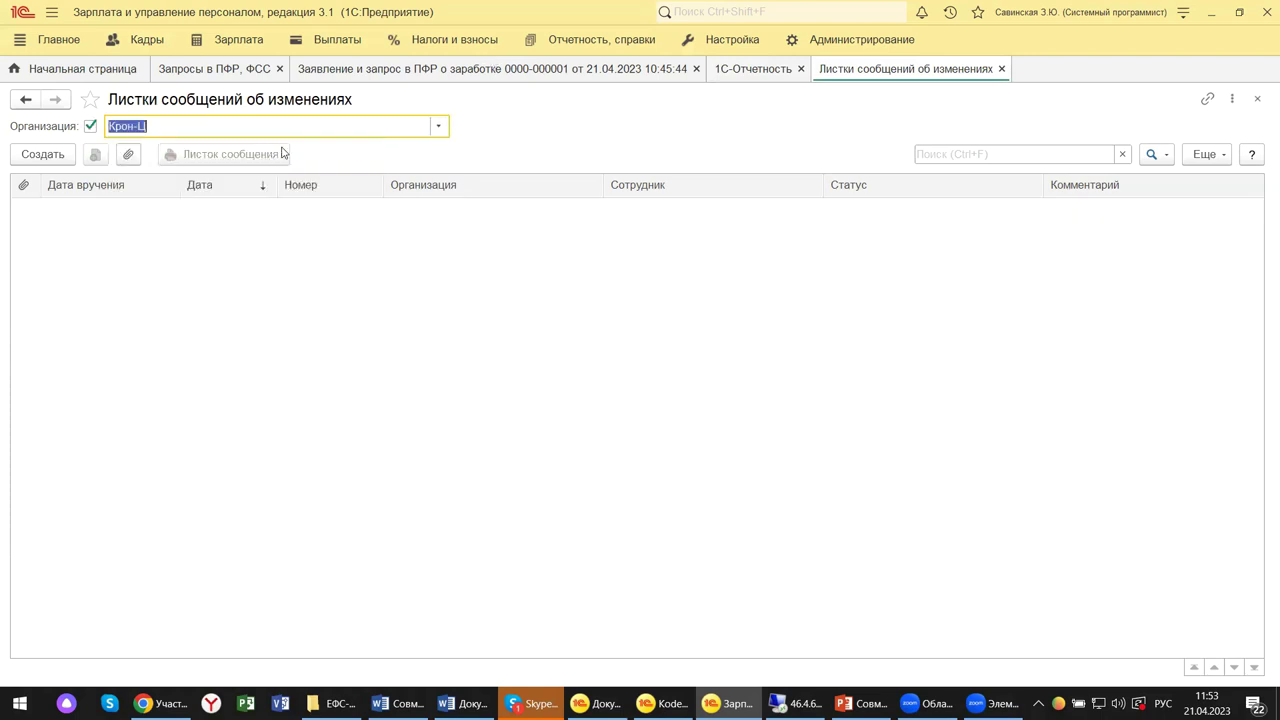
click(36, 155)
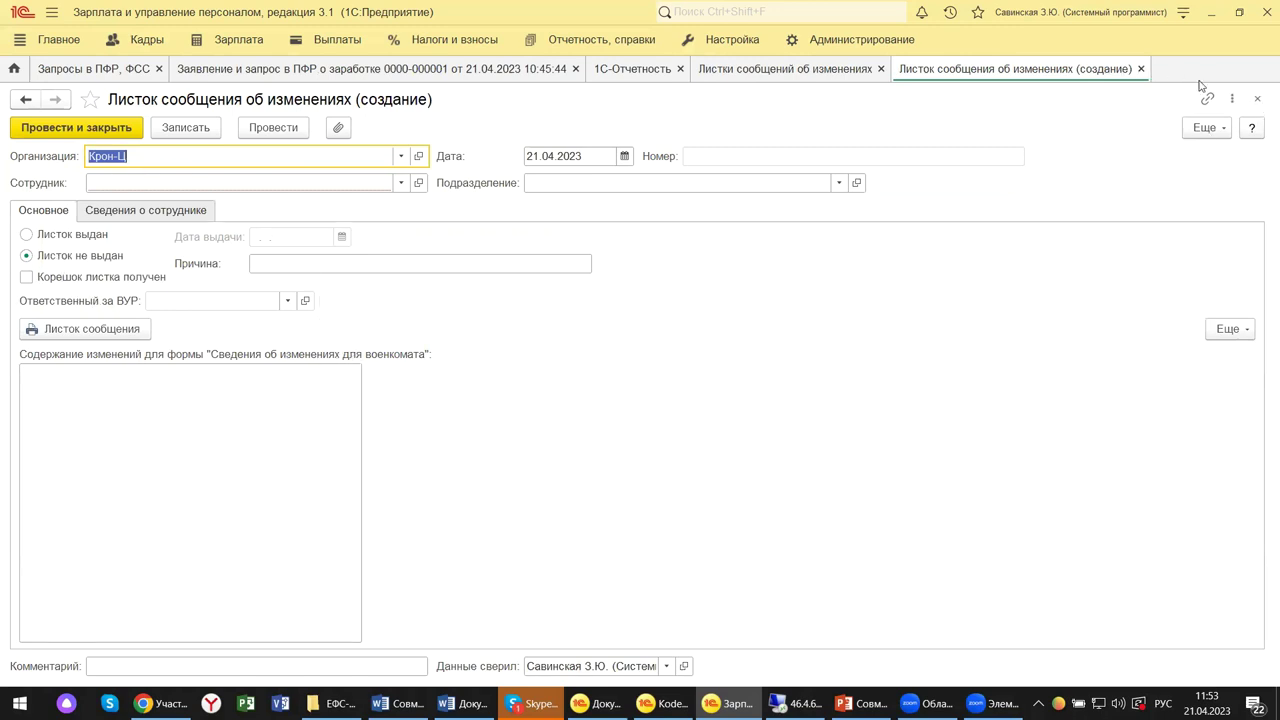
click(1259, 101)
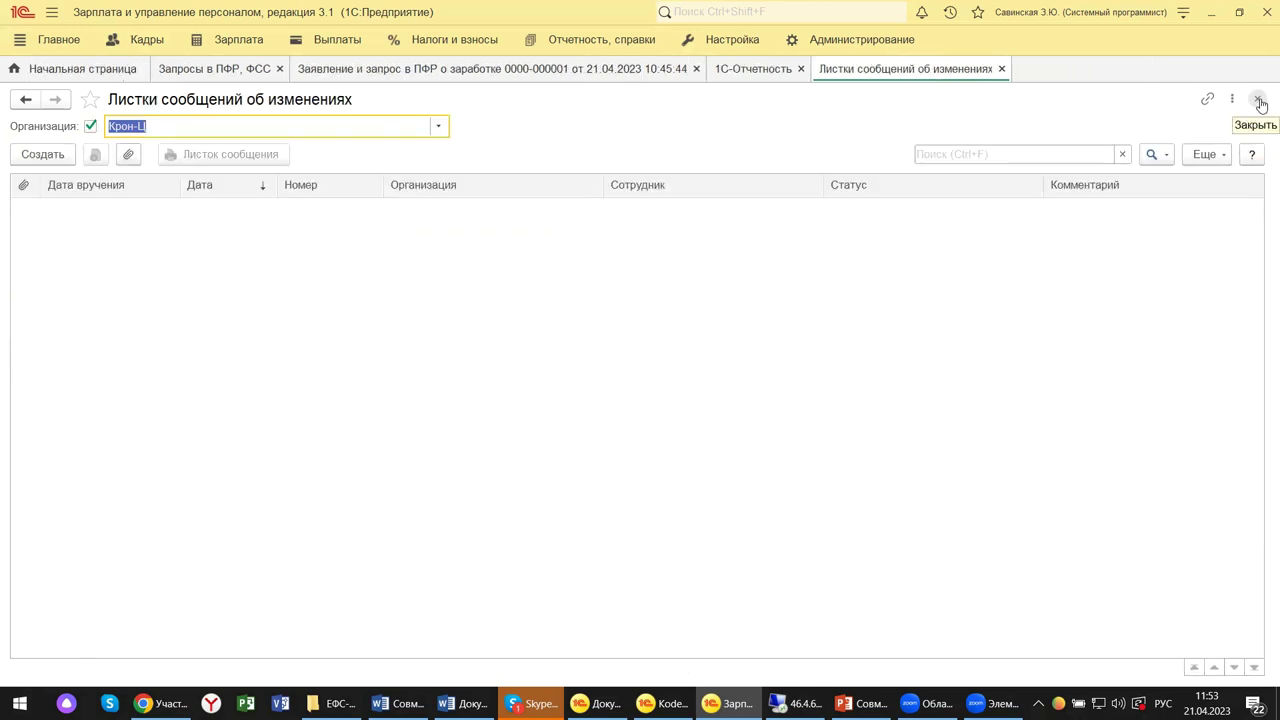
click(1259, 101)
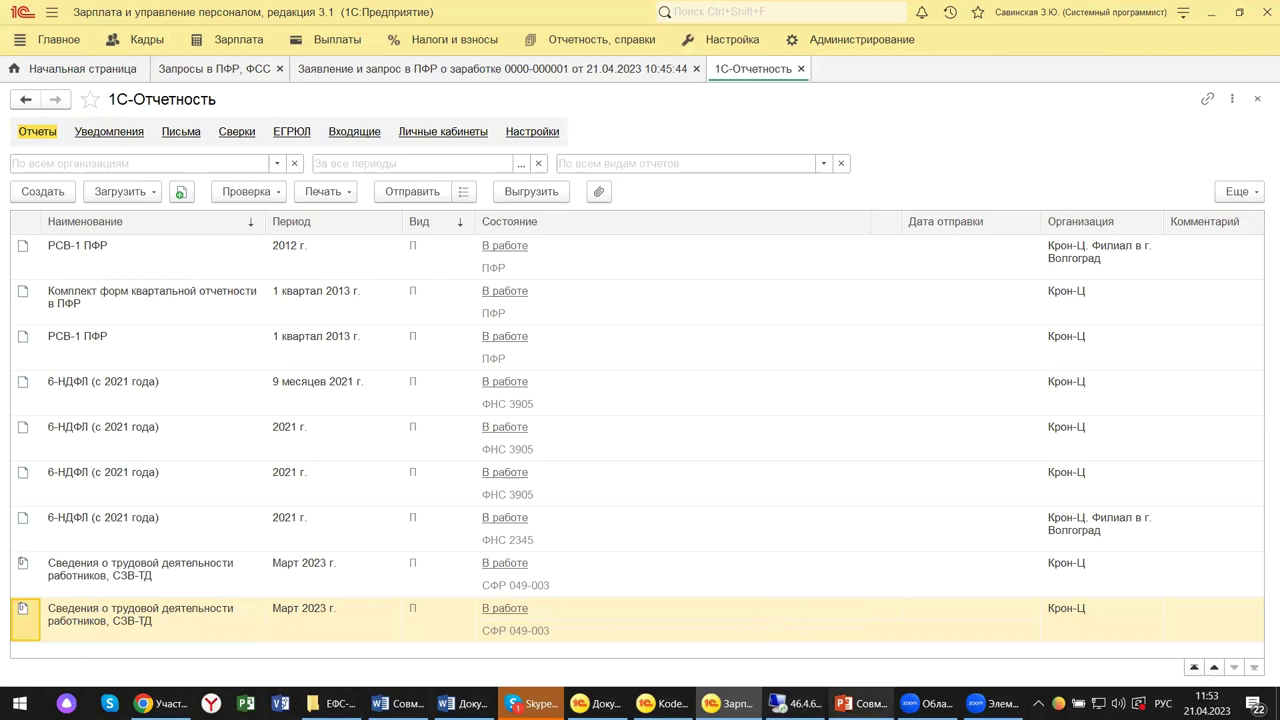
Step: Consult the PowerPoint presentation, return to Зарплата и управление персоналом and open Документы бронирования from the Воинский учет group in Кадры
click(862, 703)
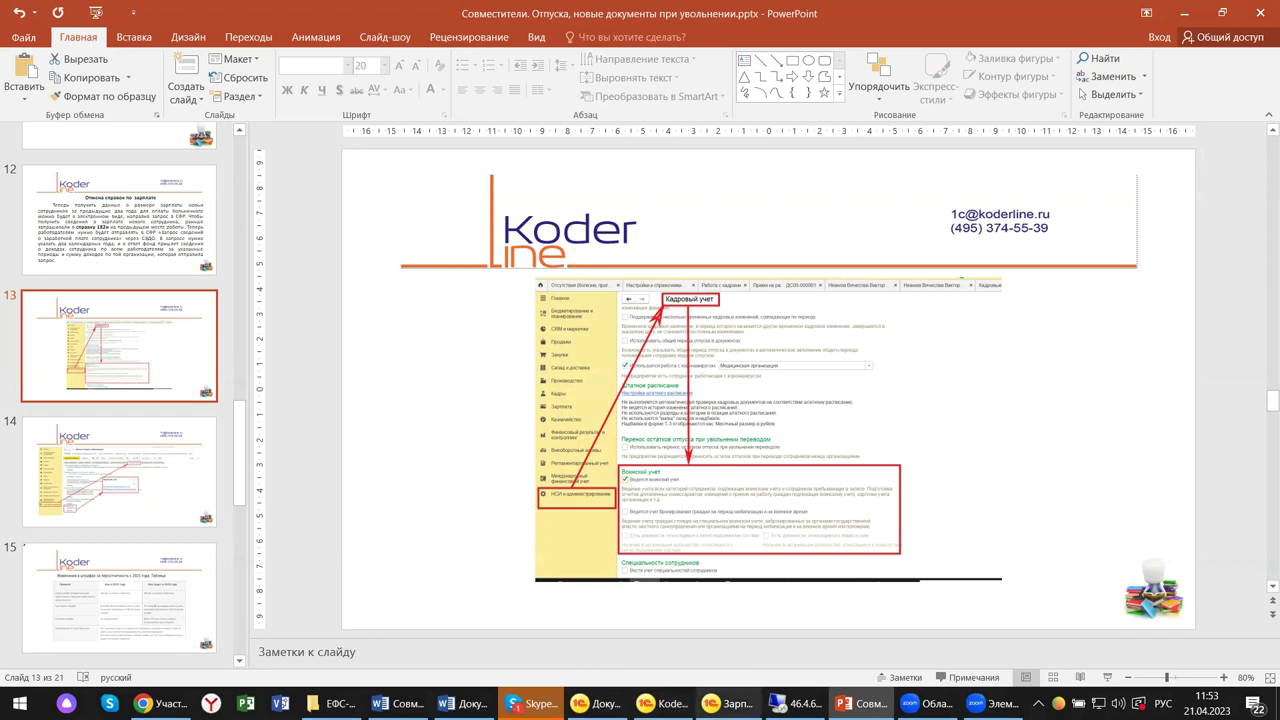
mouse_move(662, 703)
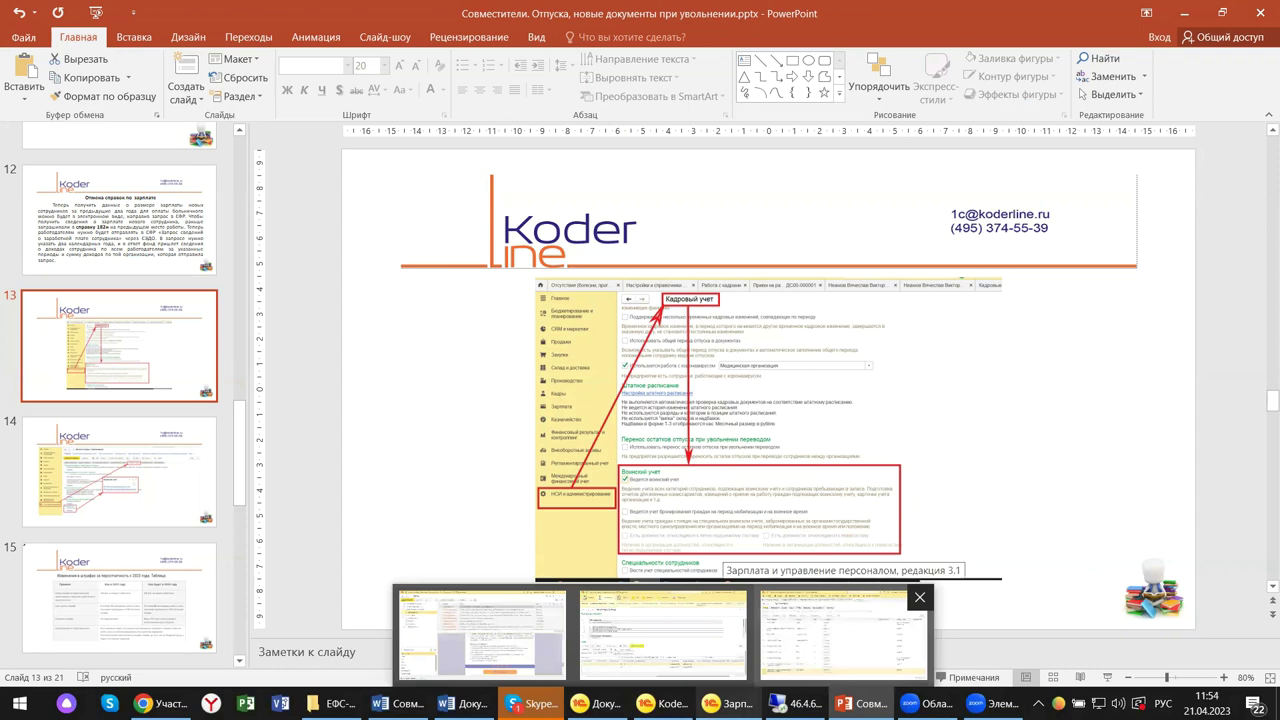
click(662, 635)
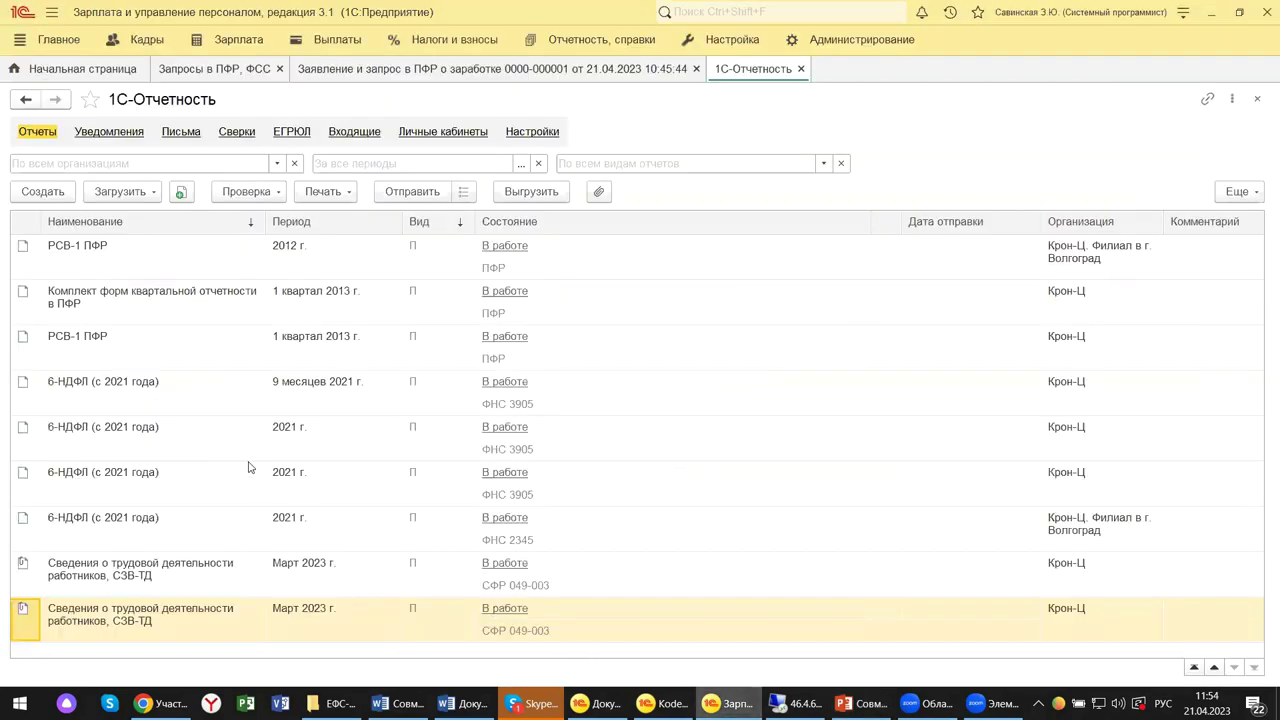
click(145, 45)
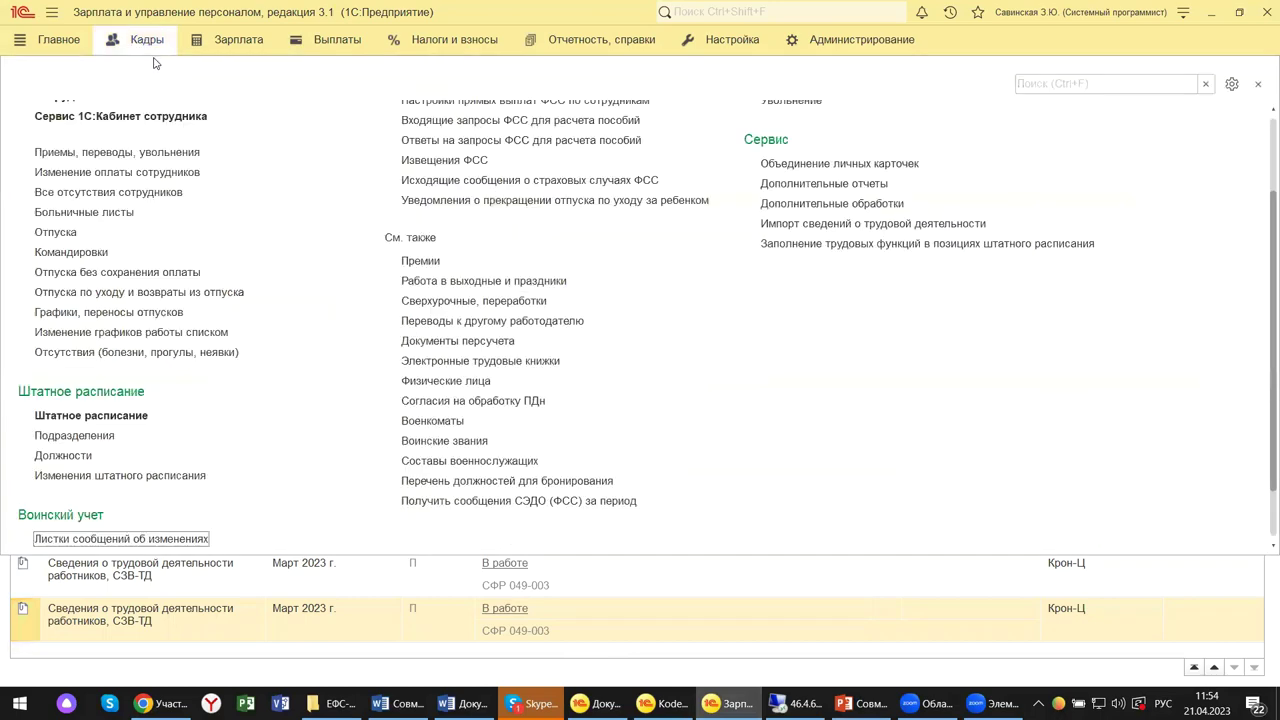
scroll(108, 455, down, 1)
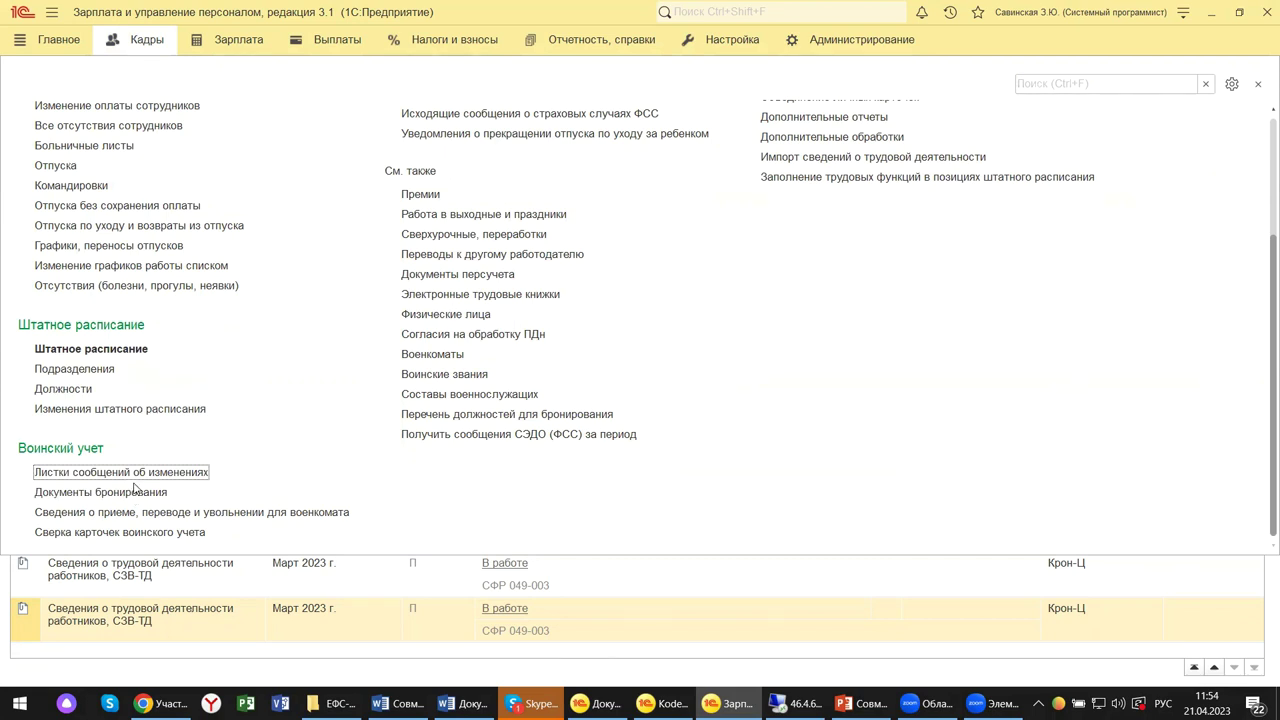
click(134, 494)
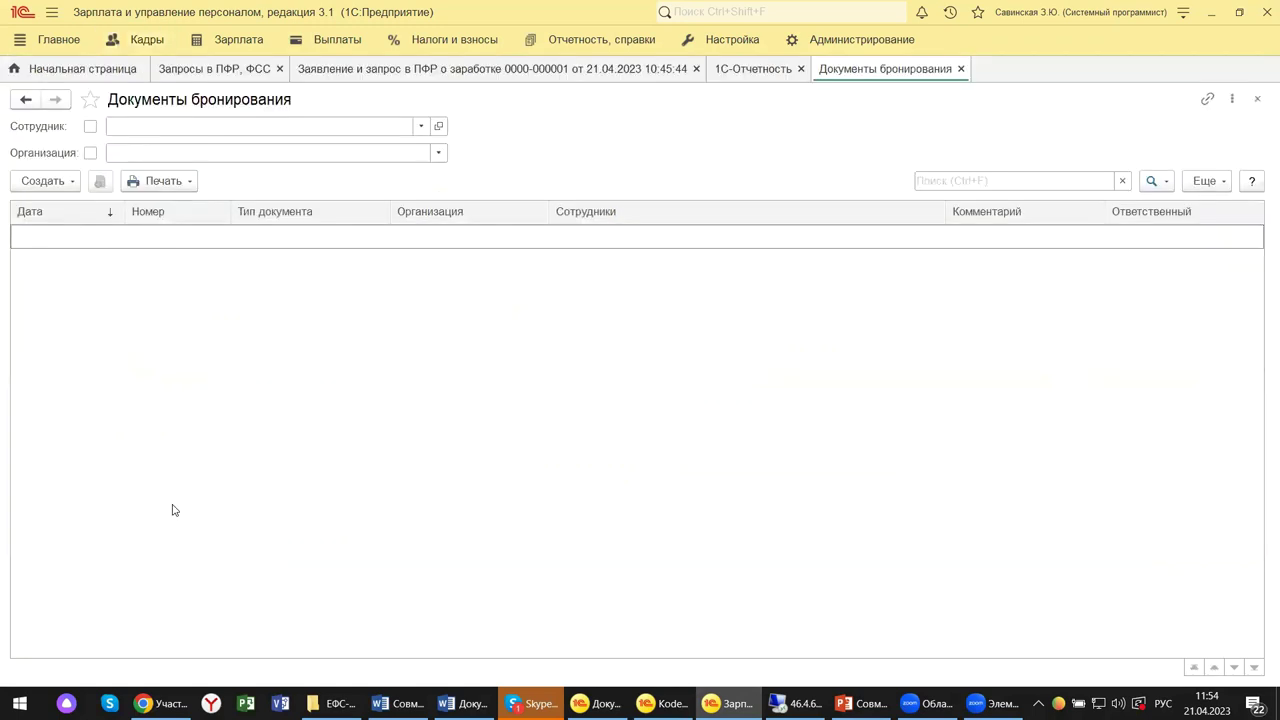
Step: Review the document types available for creation and the additional commands of the Документы бронирования journal, and close the journal
click(72, 188)
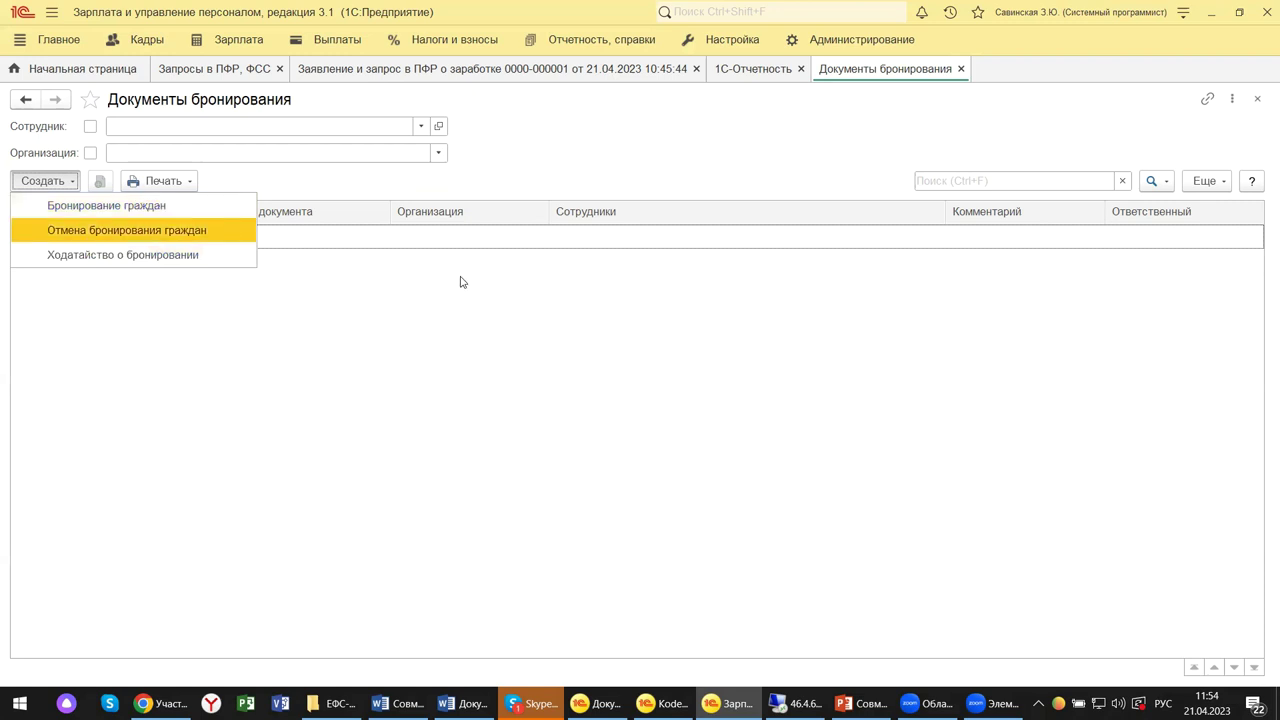
click(1204, 182)
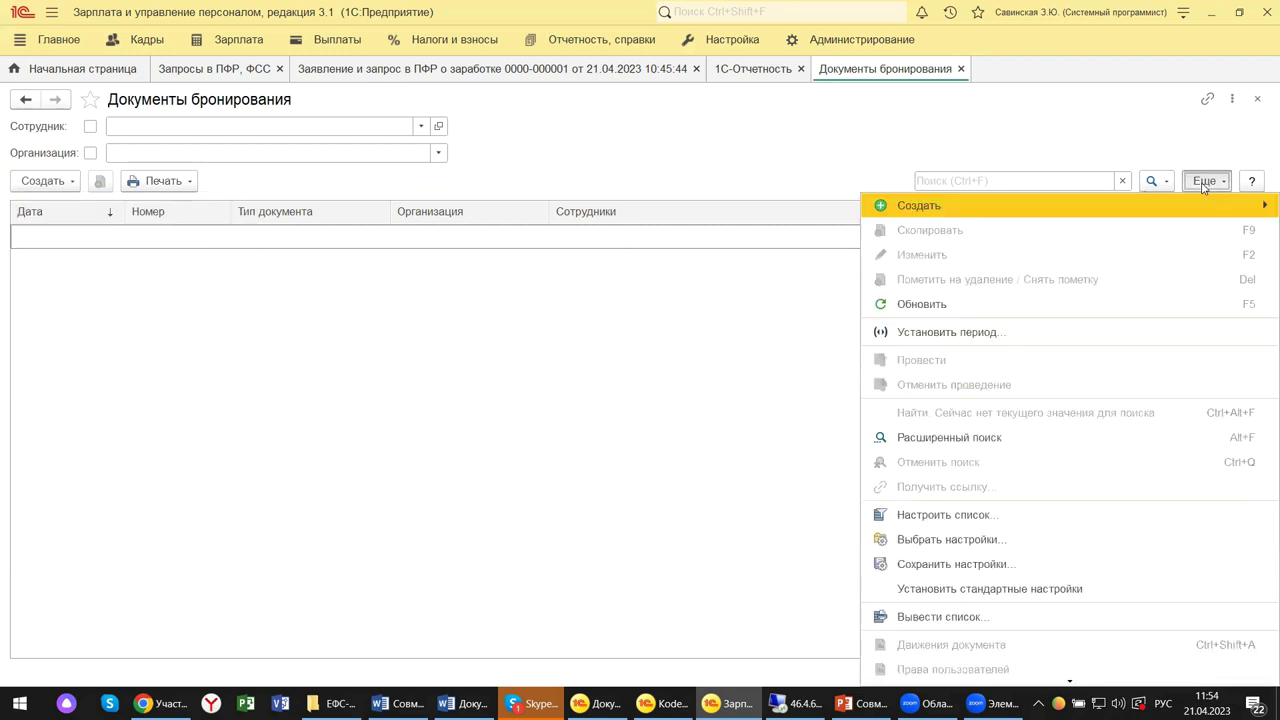
scroll(1086, 305, down, 2)
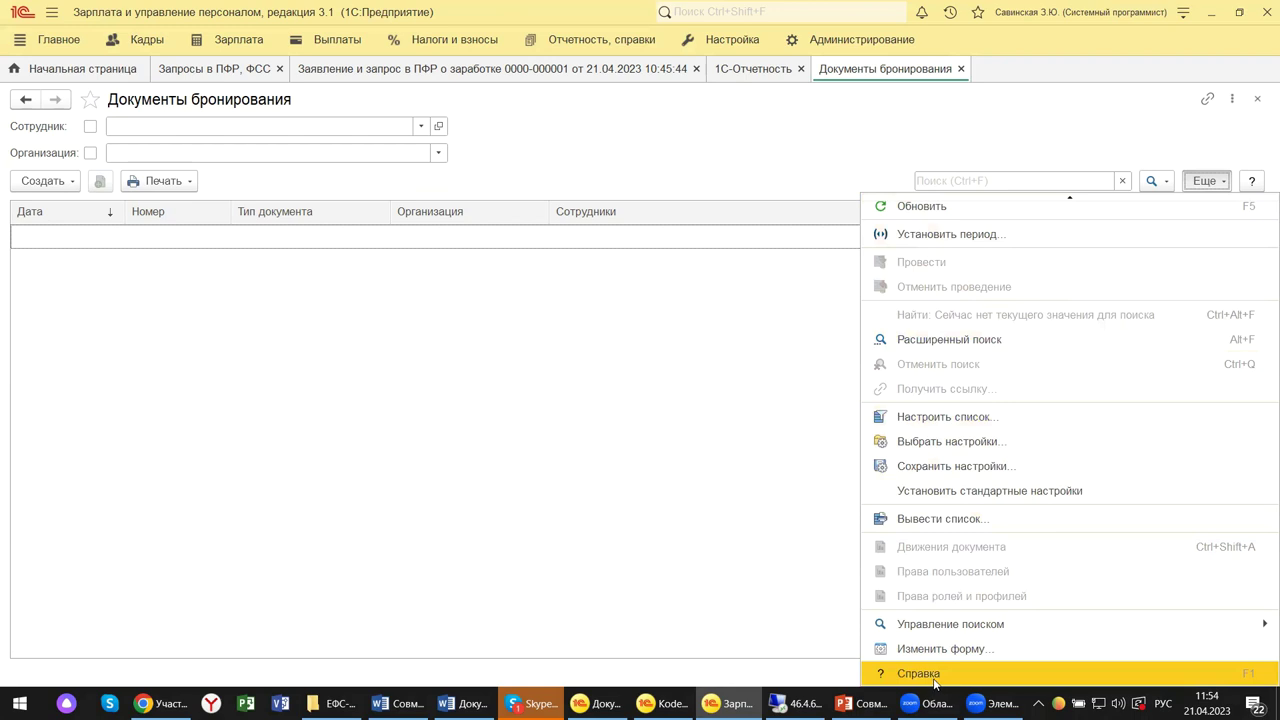
click(1257, 99)
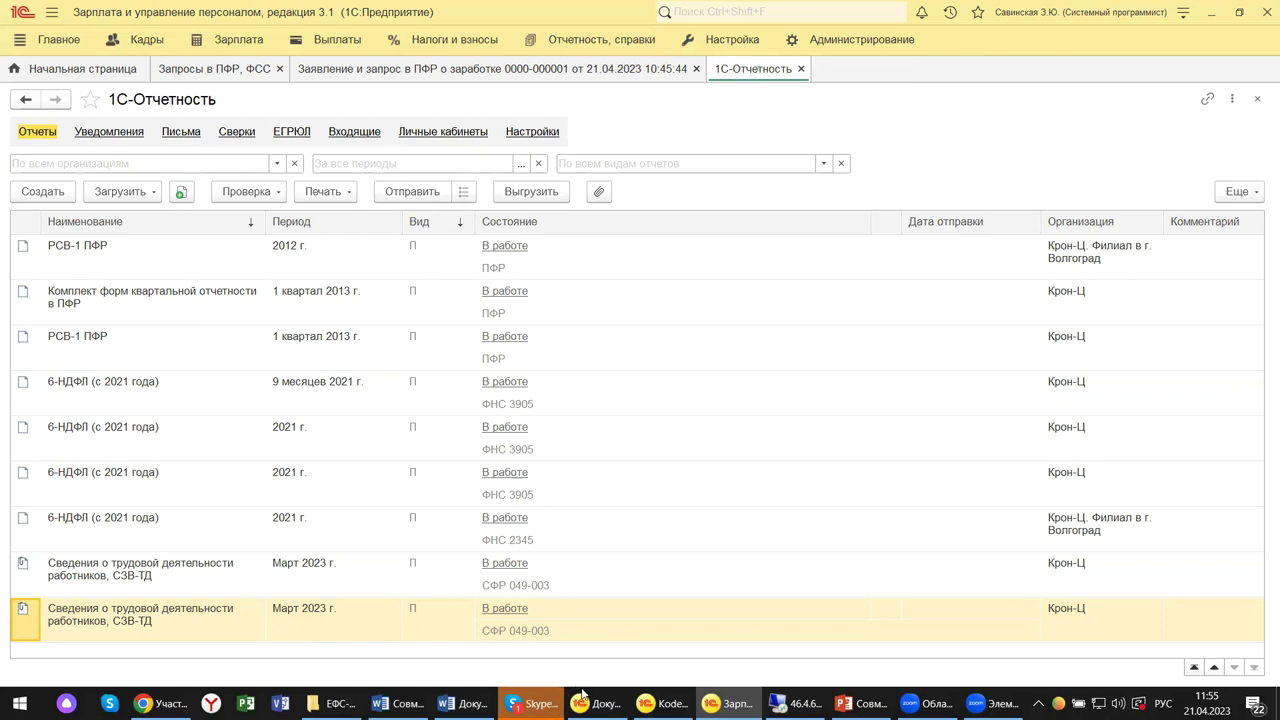
Step: Switch to the remote 1С:ERP base and examine the Воинский учет options in the Кадры settings of НСИ и администрирование
mouse_move(665, 703)
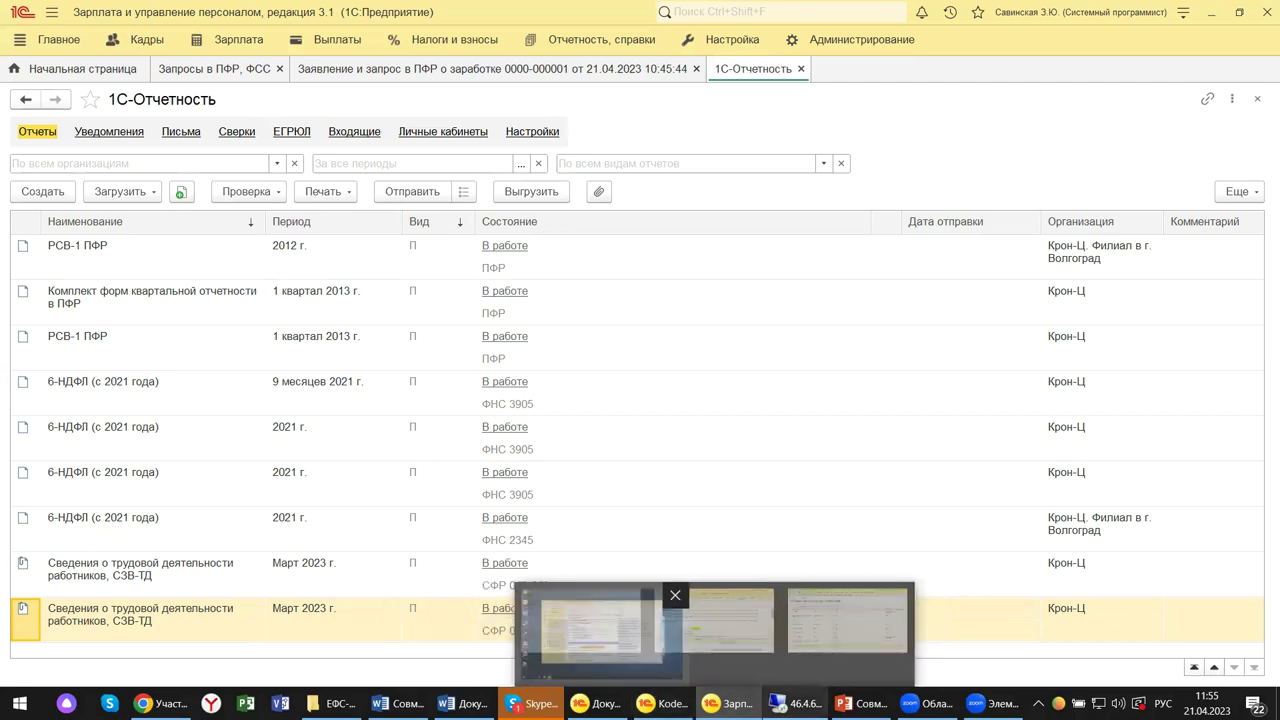
click(795, 630)
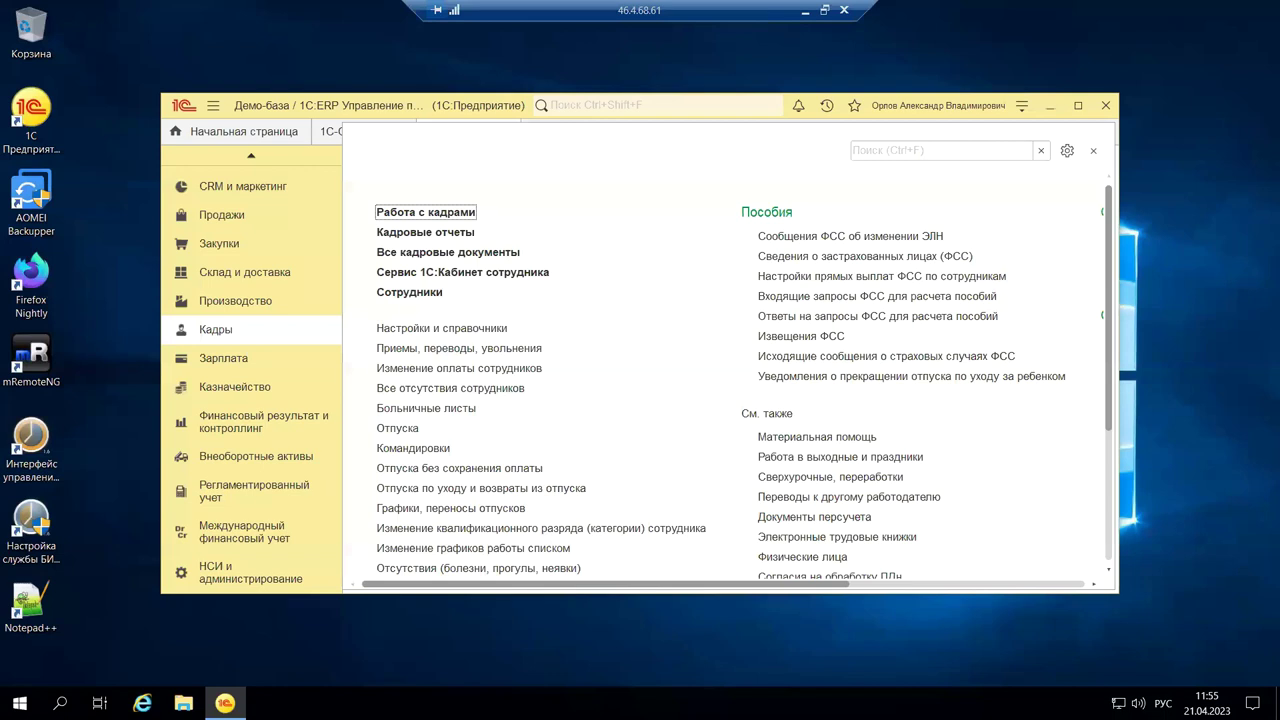
click(213, 573)
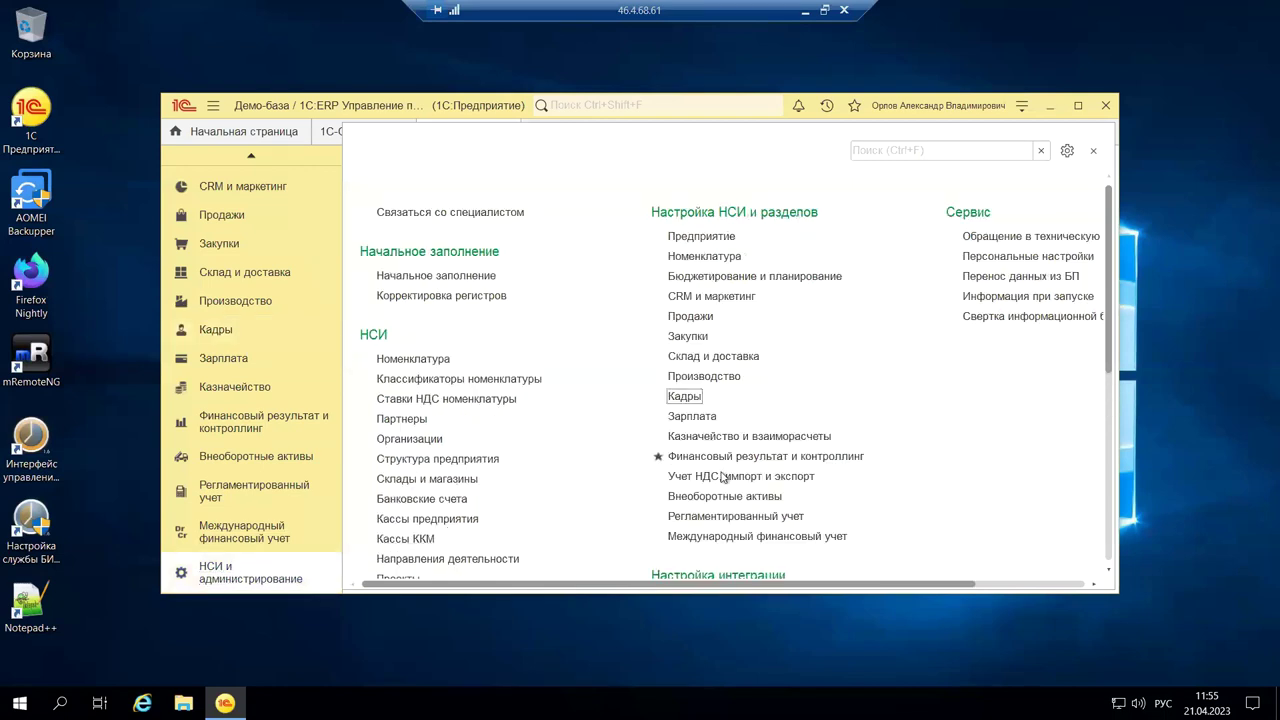
click(686, 396)
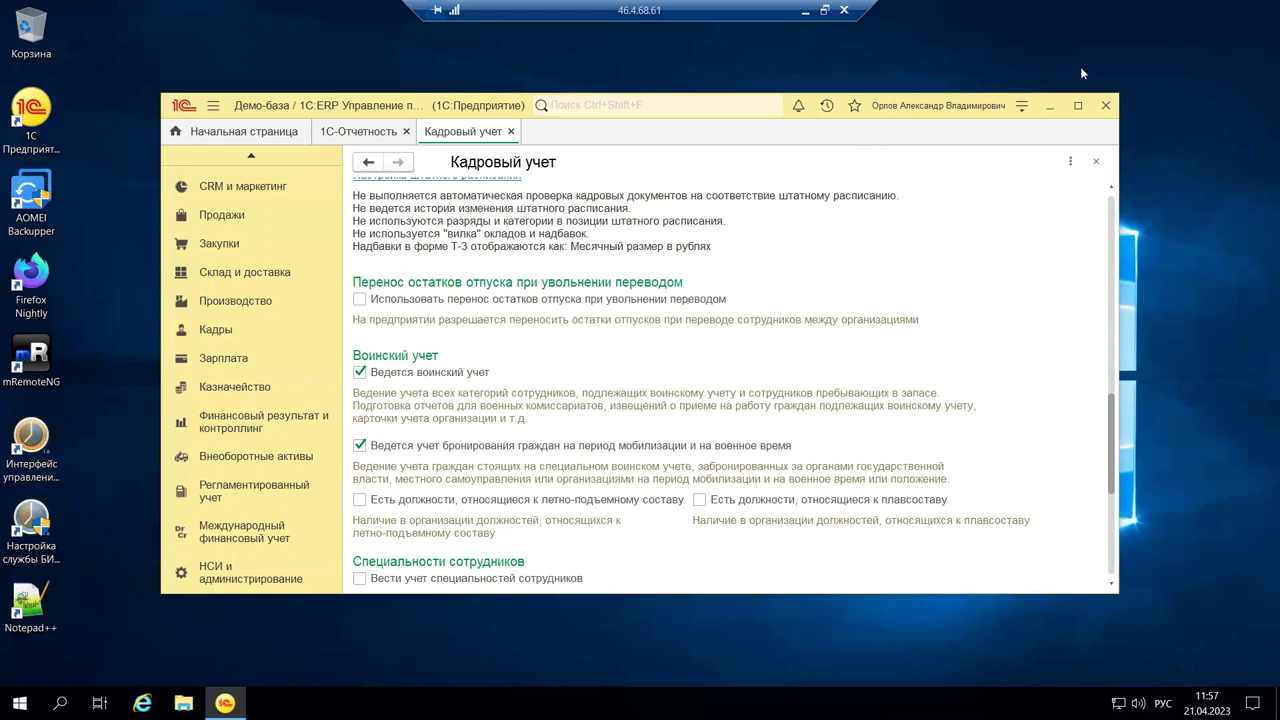
Step: Return to the PowerPoint presentation and go to slide 15 on penalties for personalized reporting
click(805, 10)
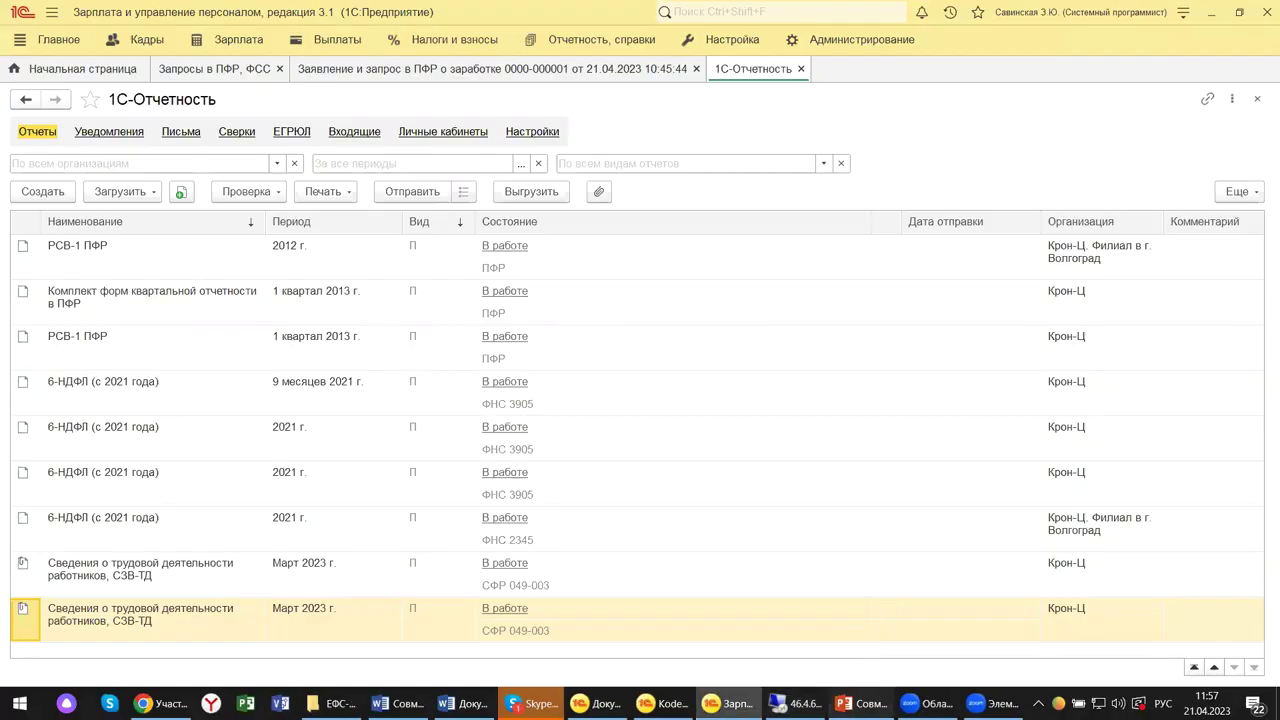
click(858, 703)
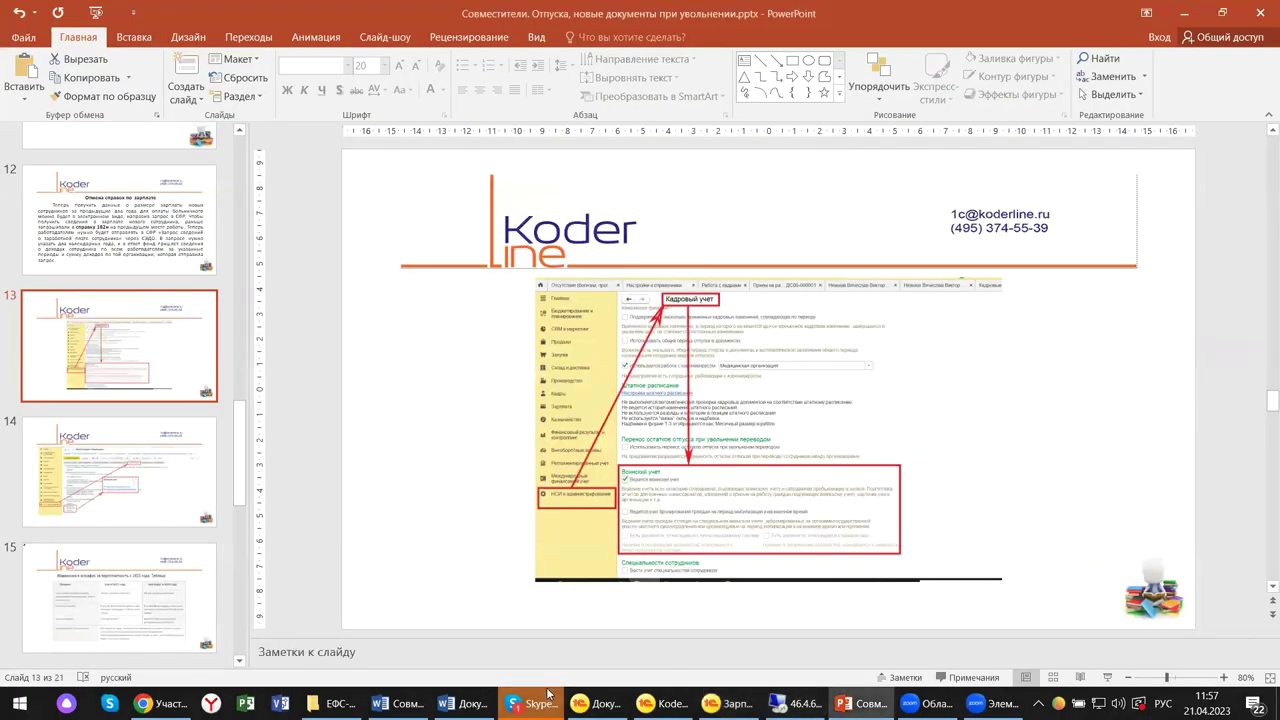
mouse_move(549, 695)
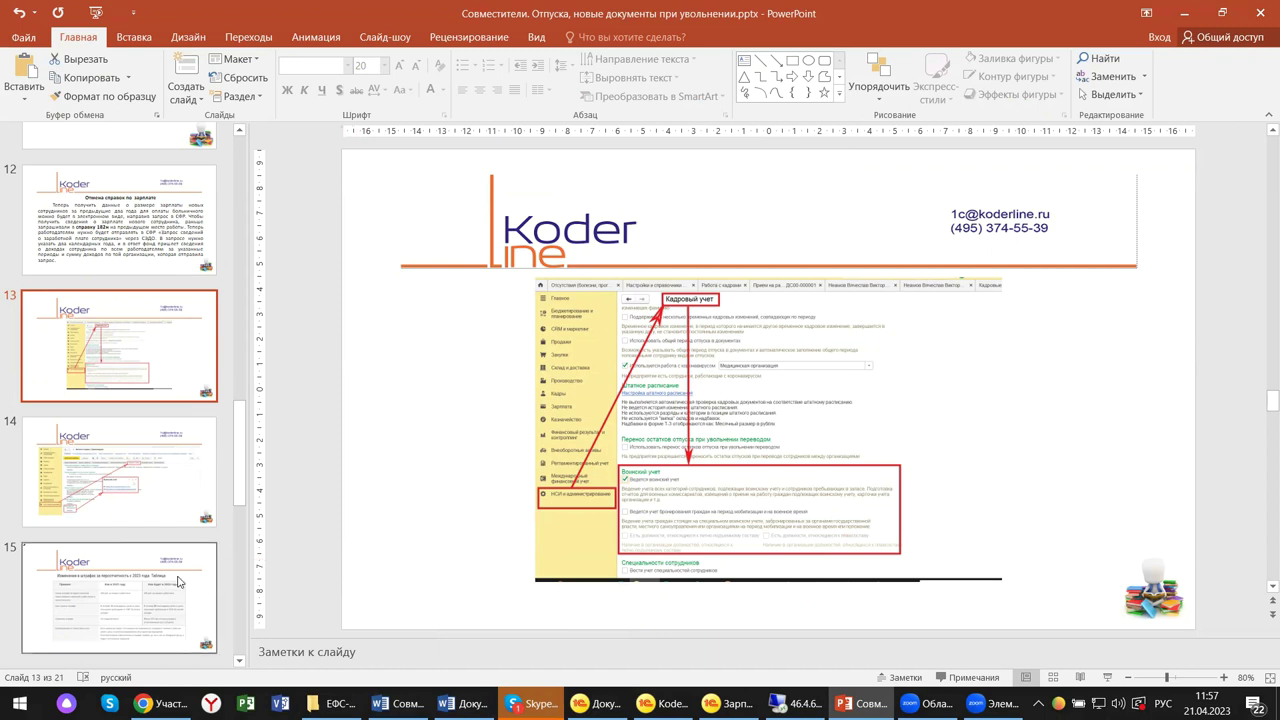
click(208, 583)
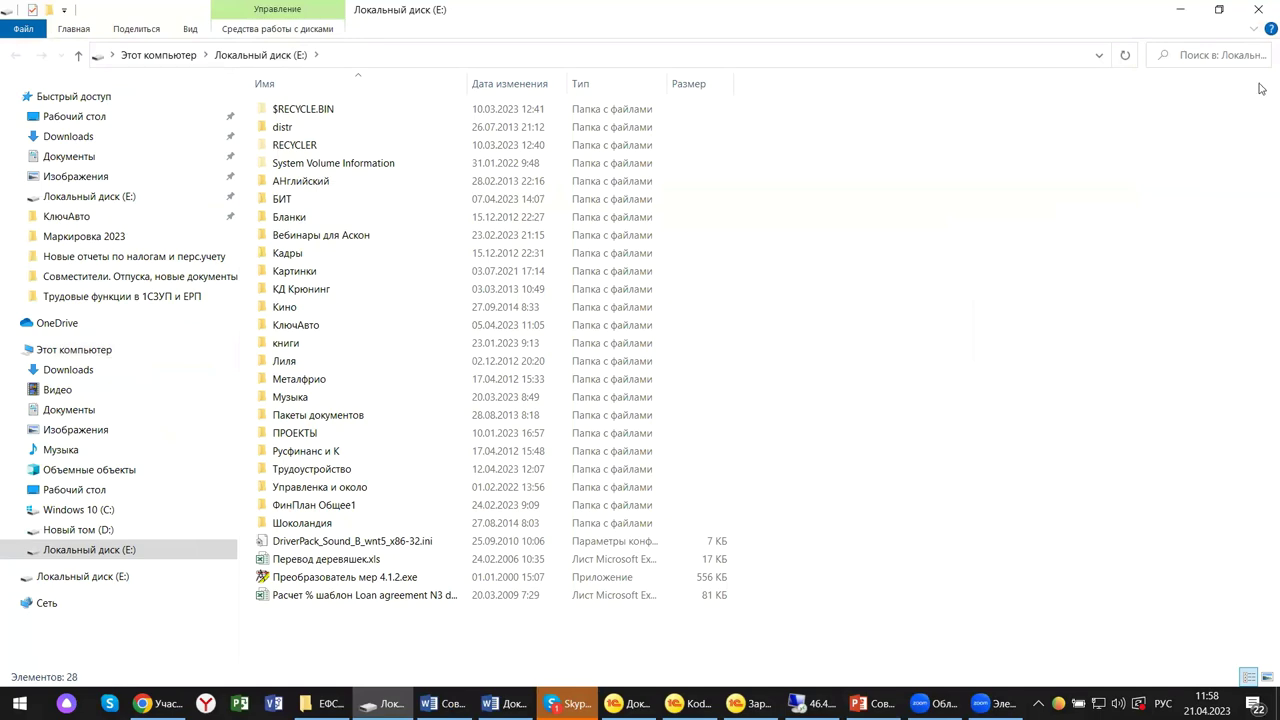
Step: Close the File Explorer window and go to slide 16 of the presentation on military registration reports and deadlines
click(1256, 12)
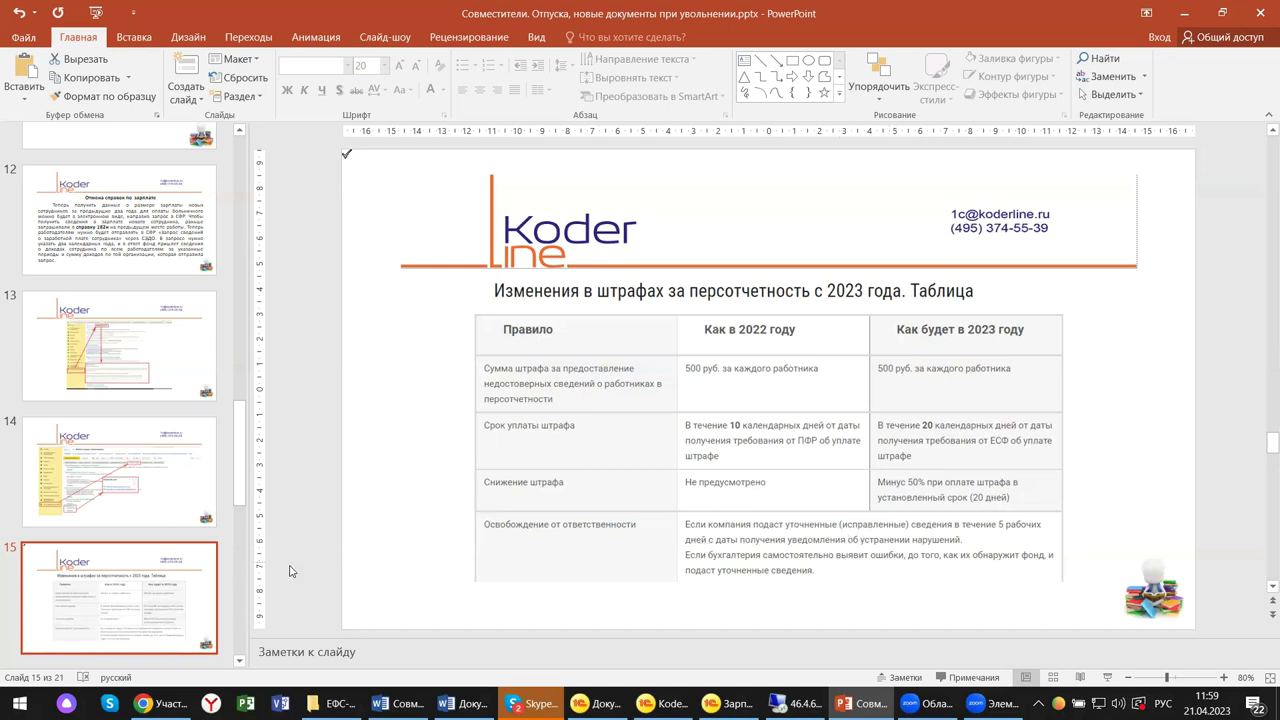
drag(244, 487, 232, 577)
click(113, 272)
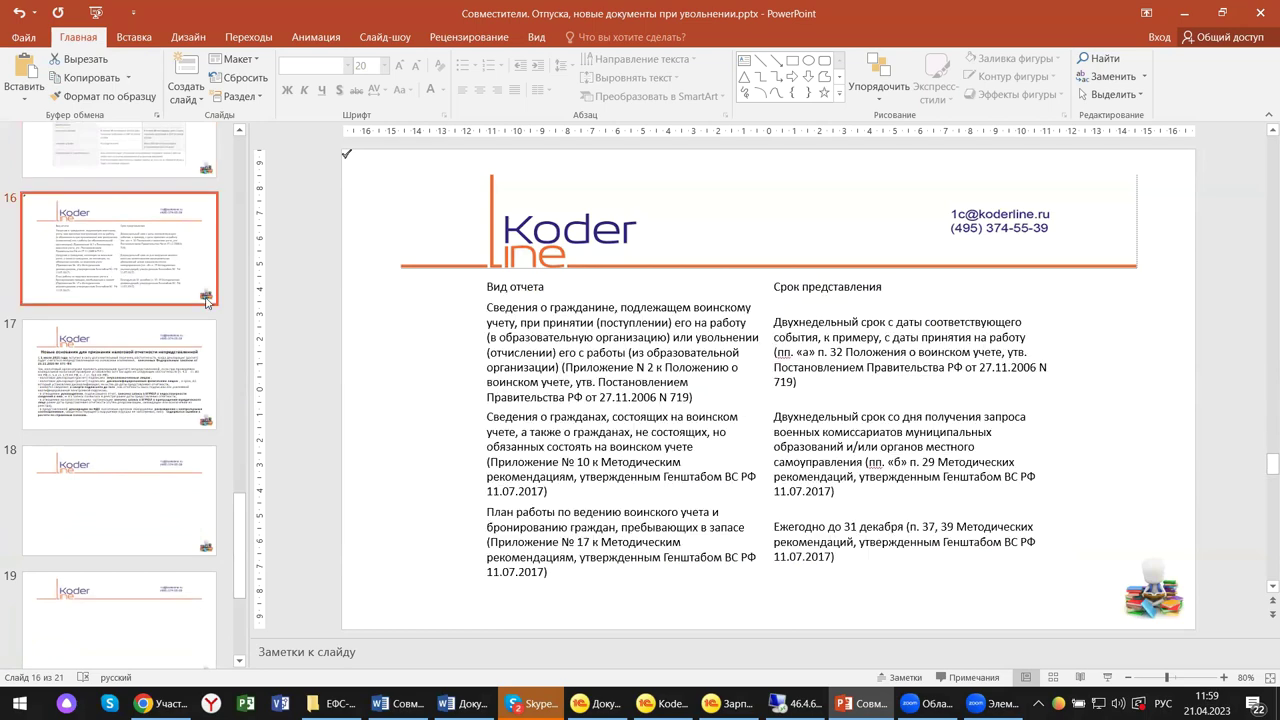
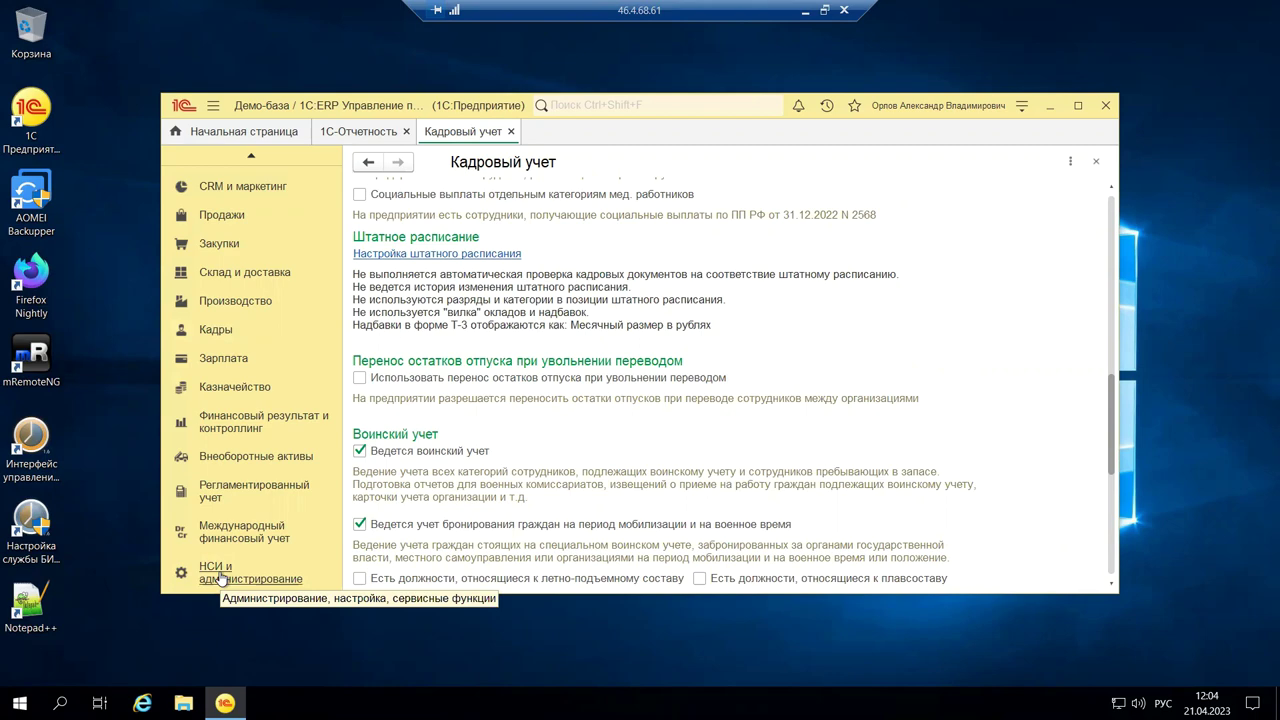
Step: In the remote 1С:ERP base, close the Кадровый учет settings and open the Организации list from НСИ и администрирование
click(511, 132)
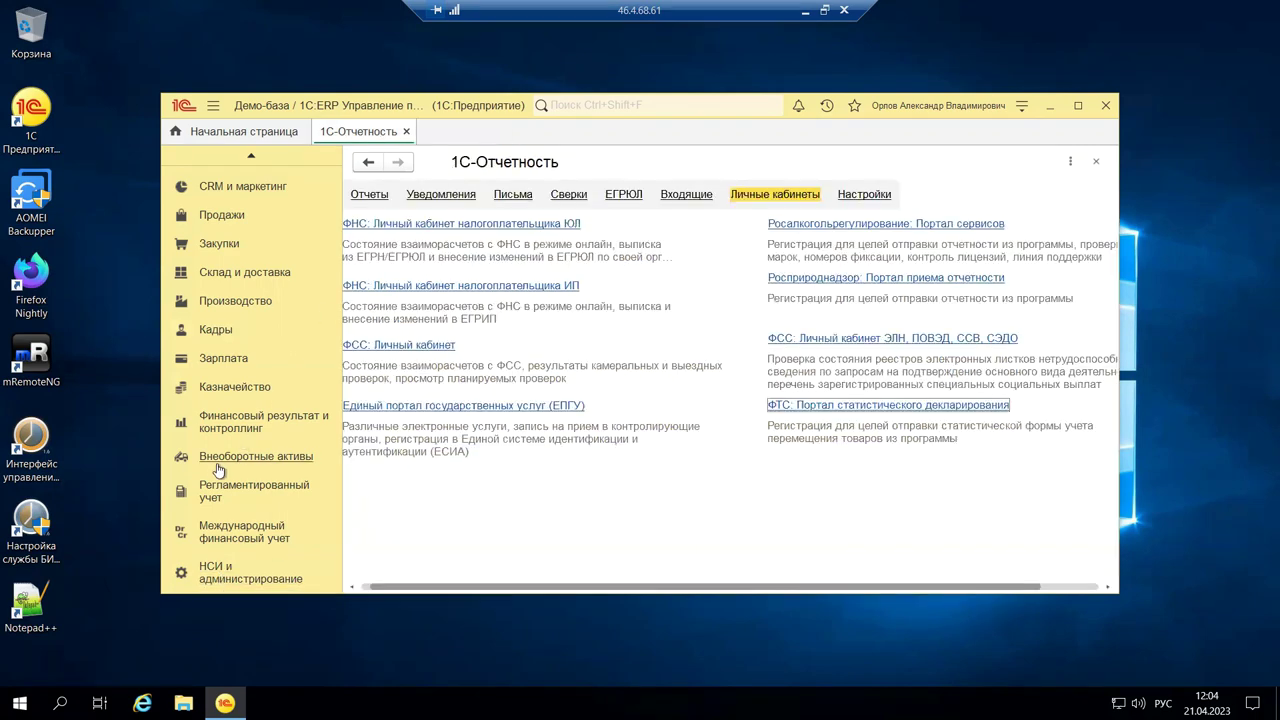
click(212, 576)
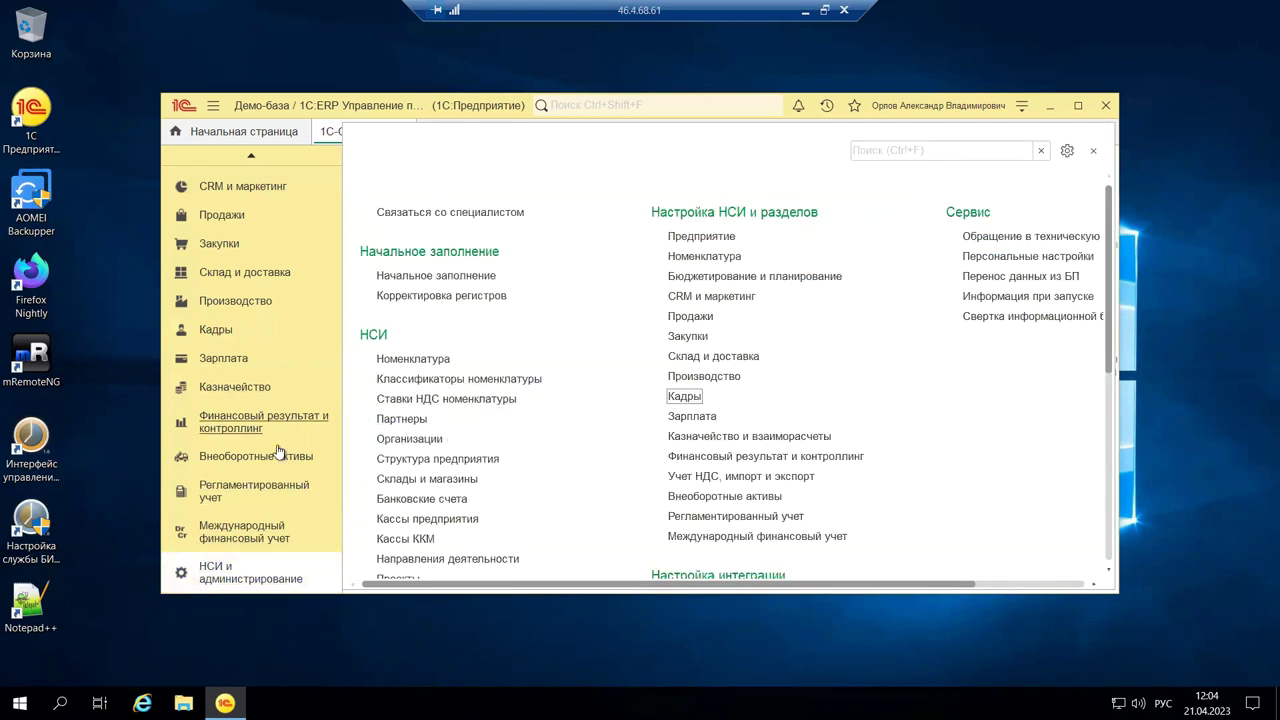
click(392, 440)
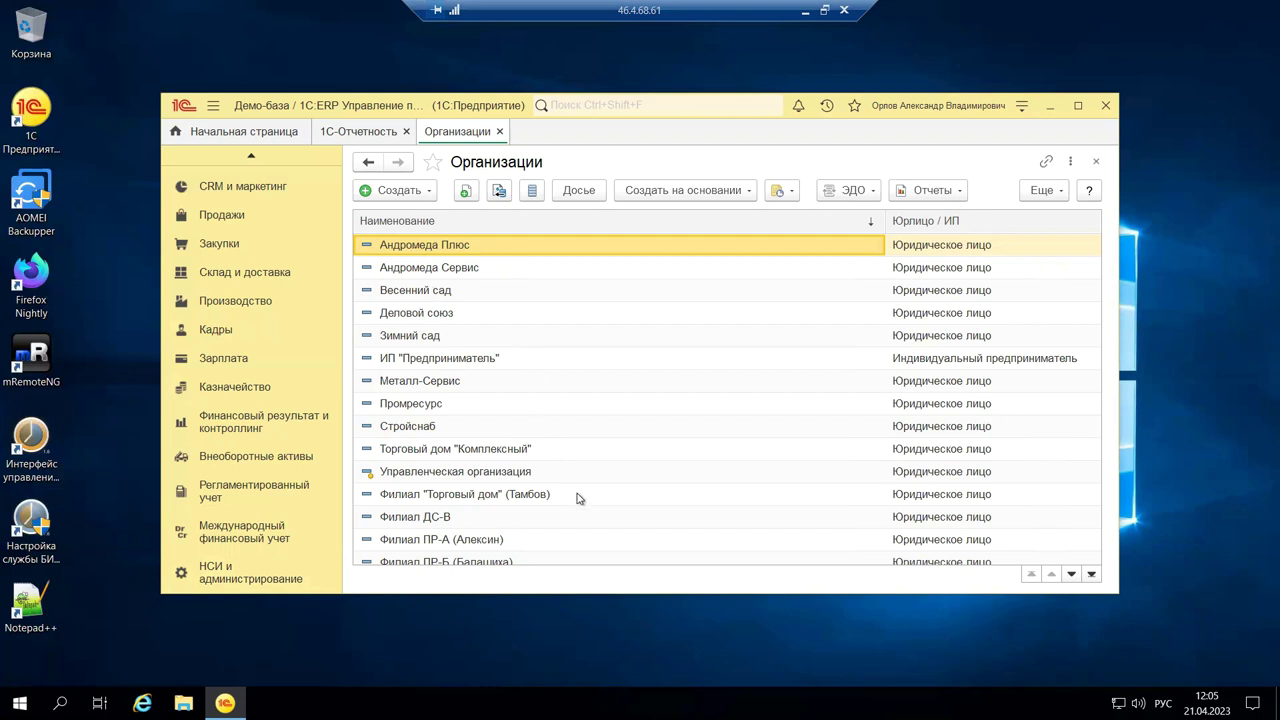
Step: Consult slide 14 of the presentation, and in 1С:ERP open the Воинский учет form from the Зарплата и кадры settings of Андромеда Плюс
click(801, 12)
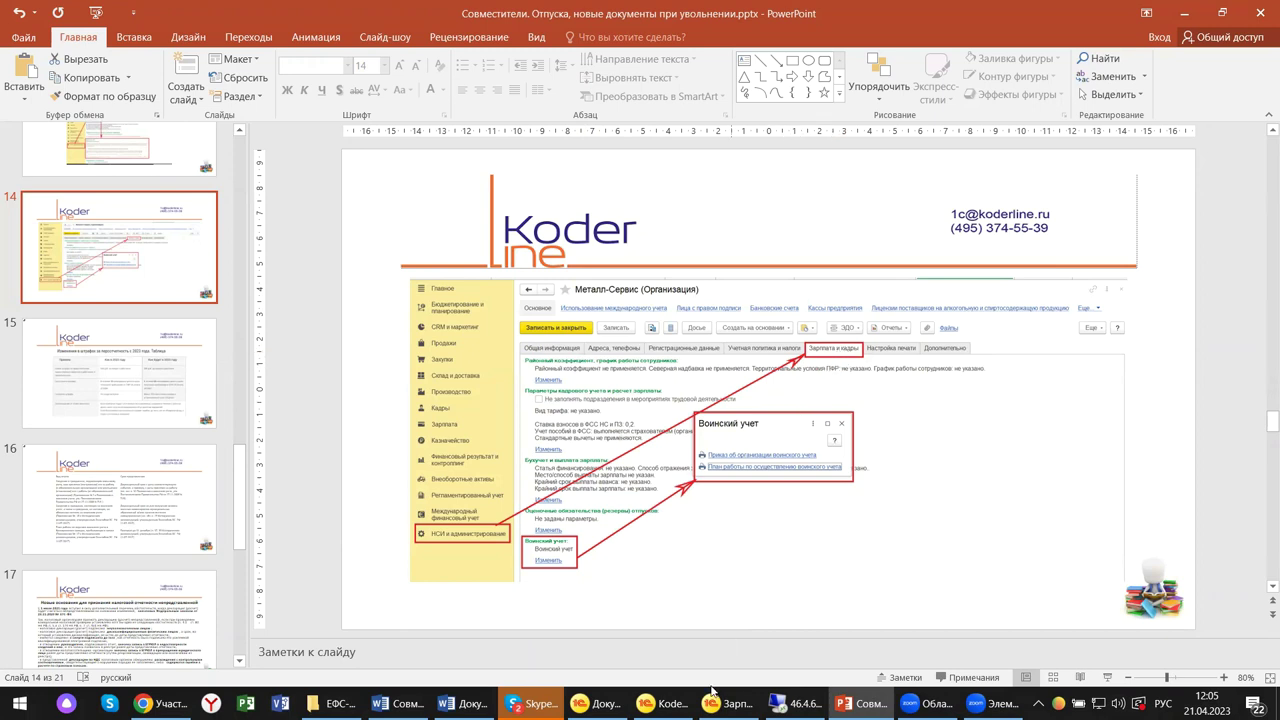
click(792, 703)
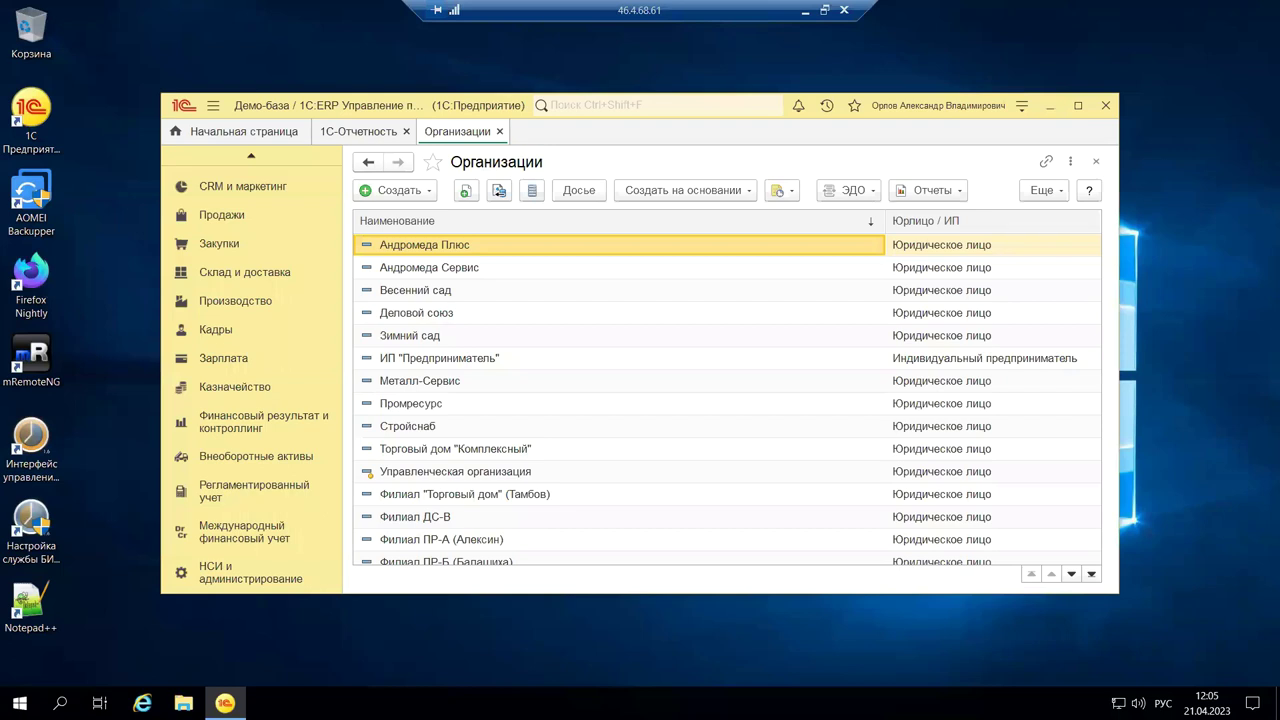
double_click(432, 248)
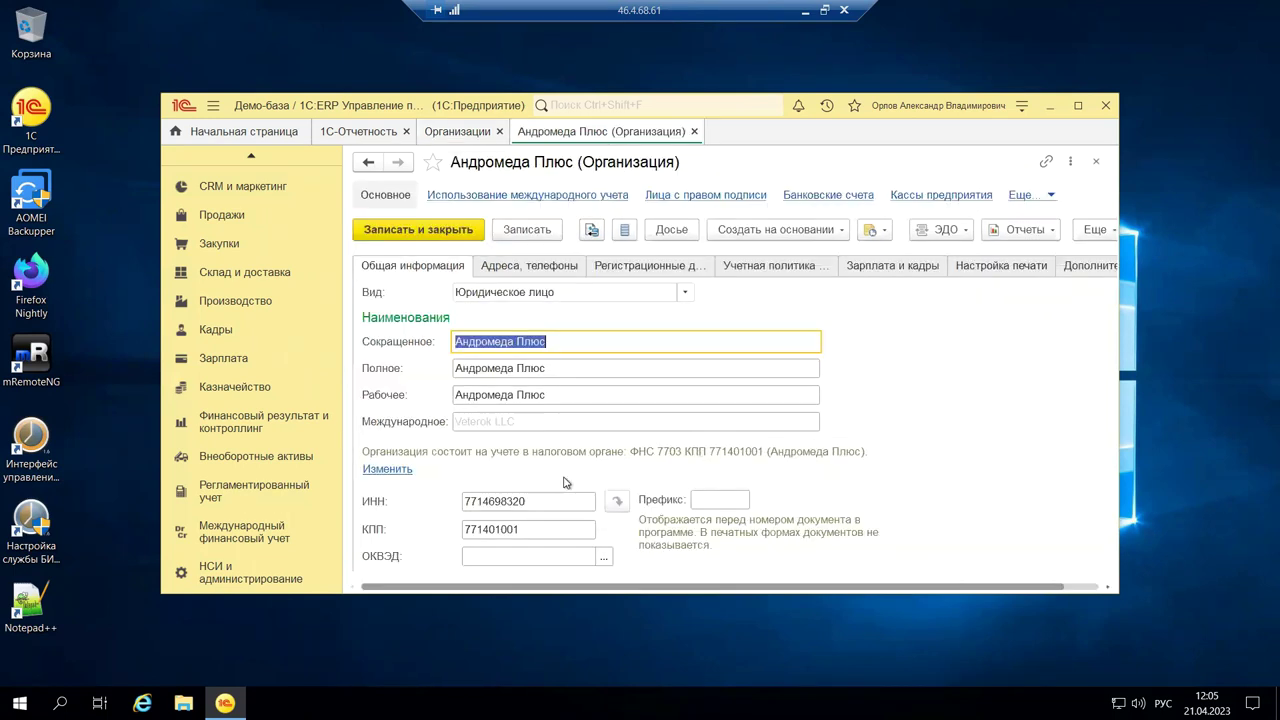
click(1077, 105)
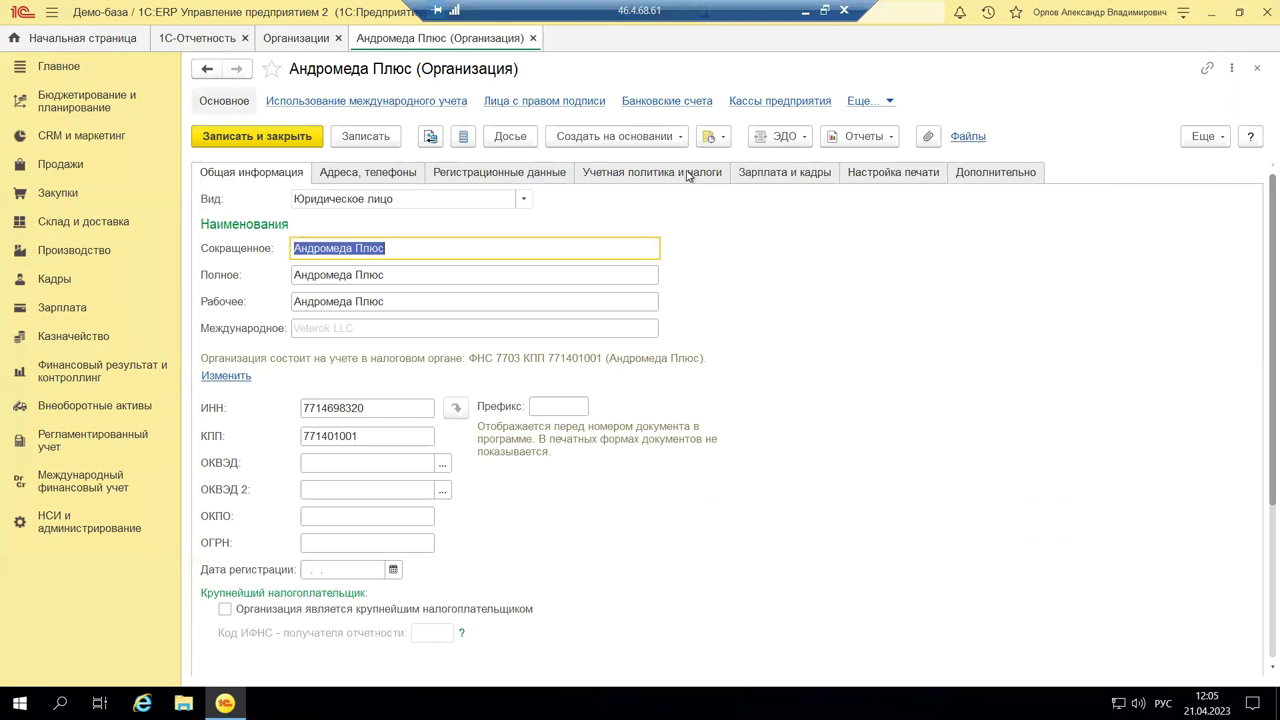
click(764, 176)
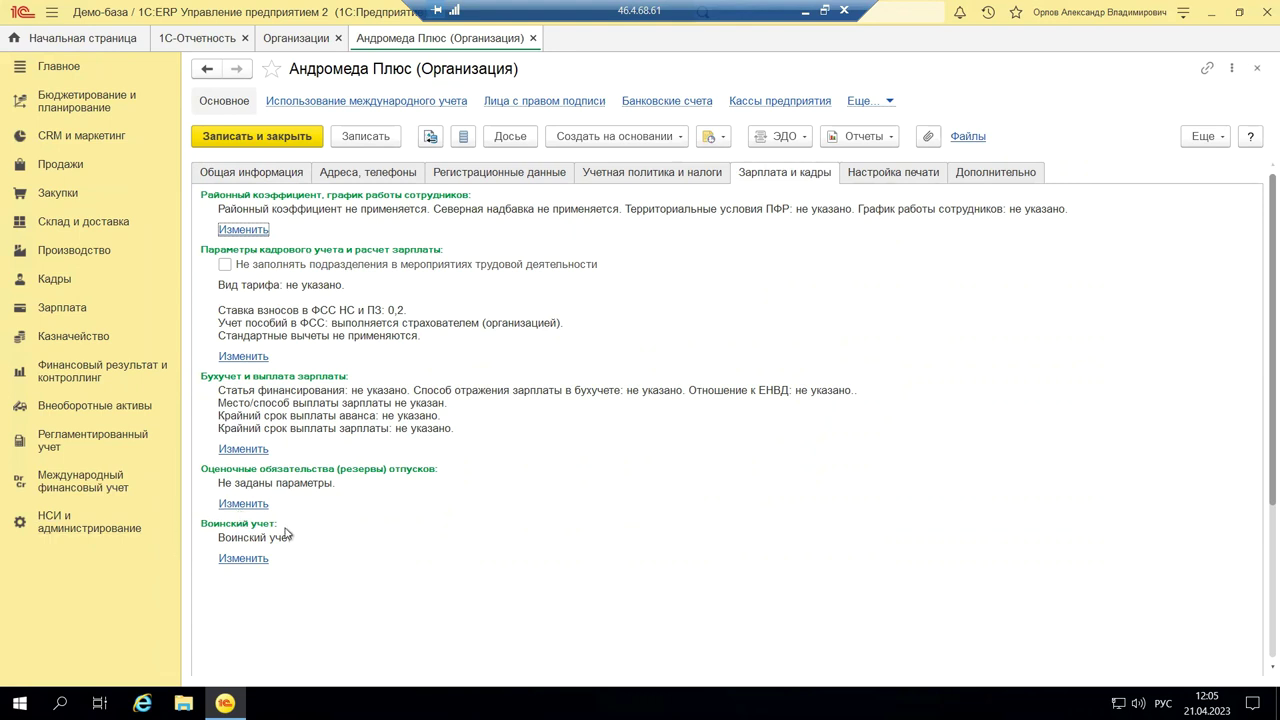
click(245, 560)
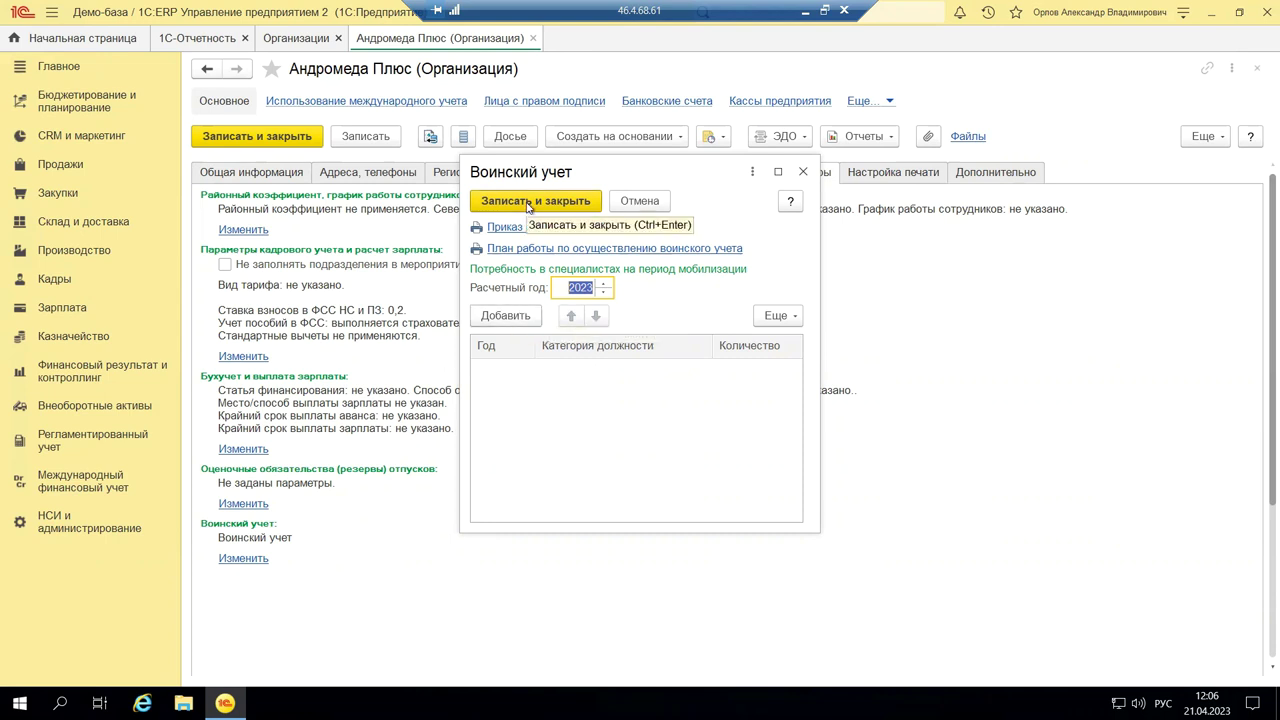
Step: Open the printable order Приказ об организации воинского учета for Андромеда Плюс, review it through the note below the signature, and close it
click(509, 230)
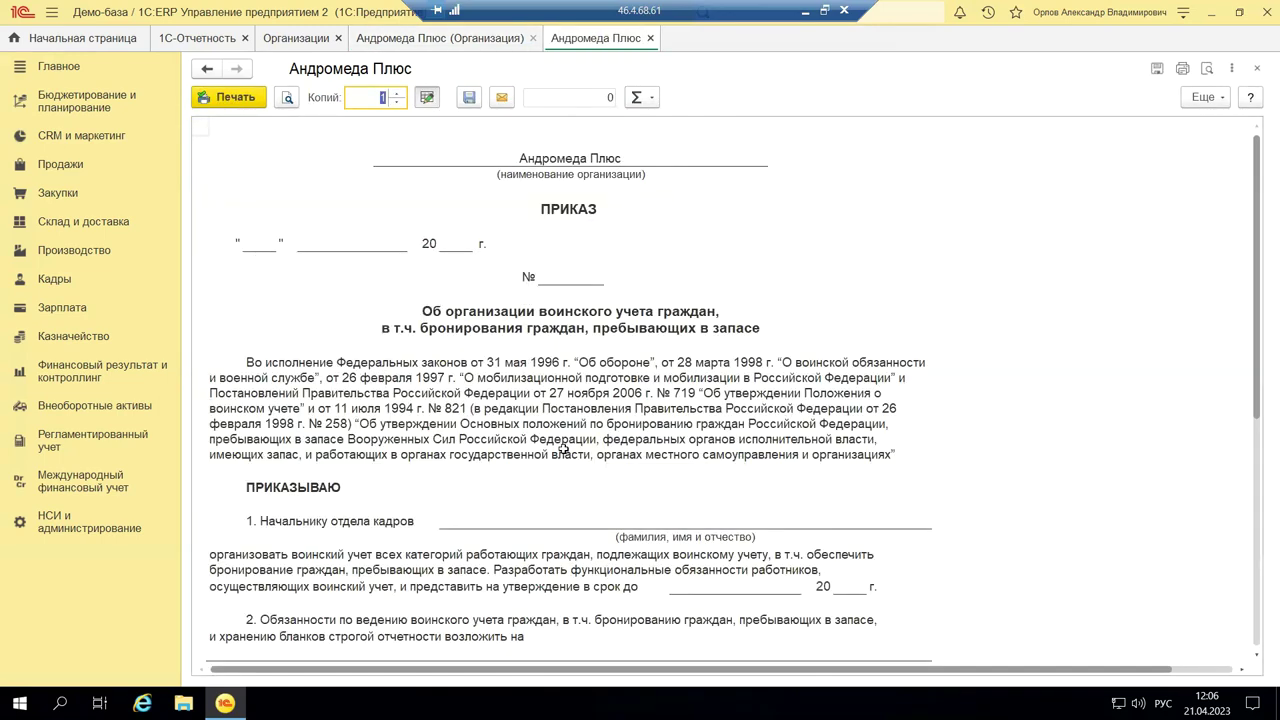
scroll(635, 508, down, 3)
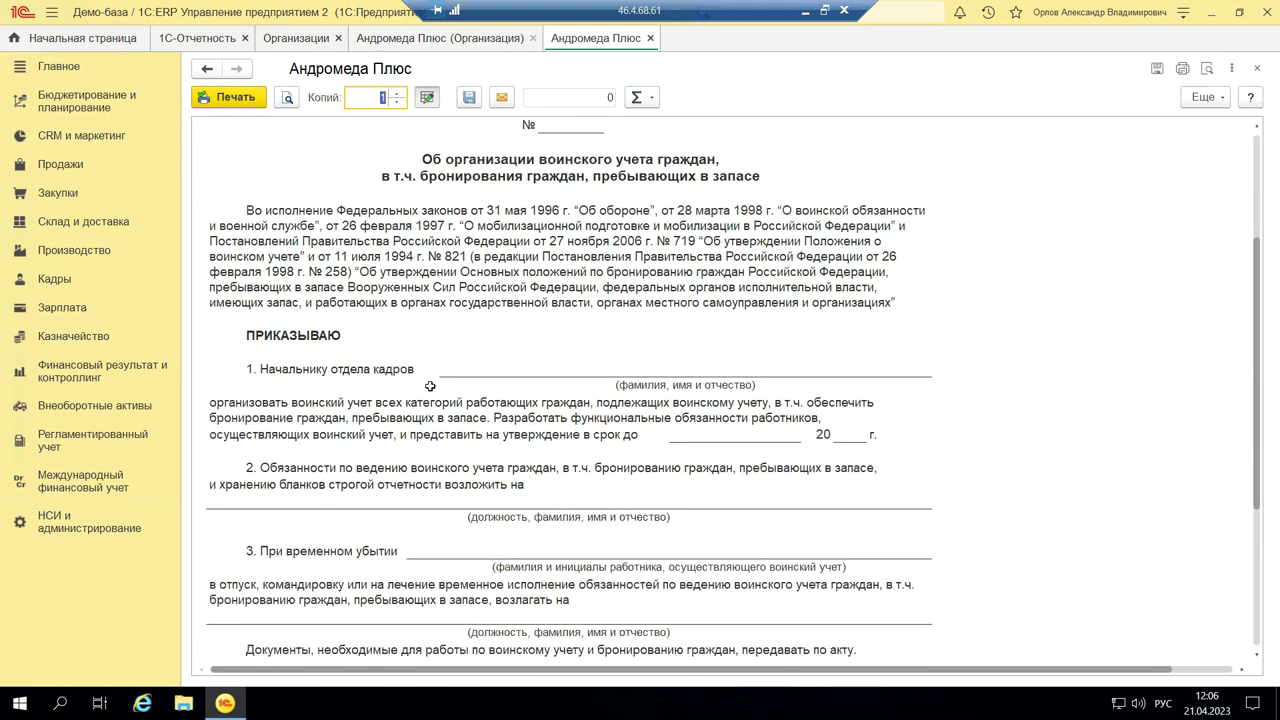
scroll(650, 402, down, 8)
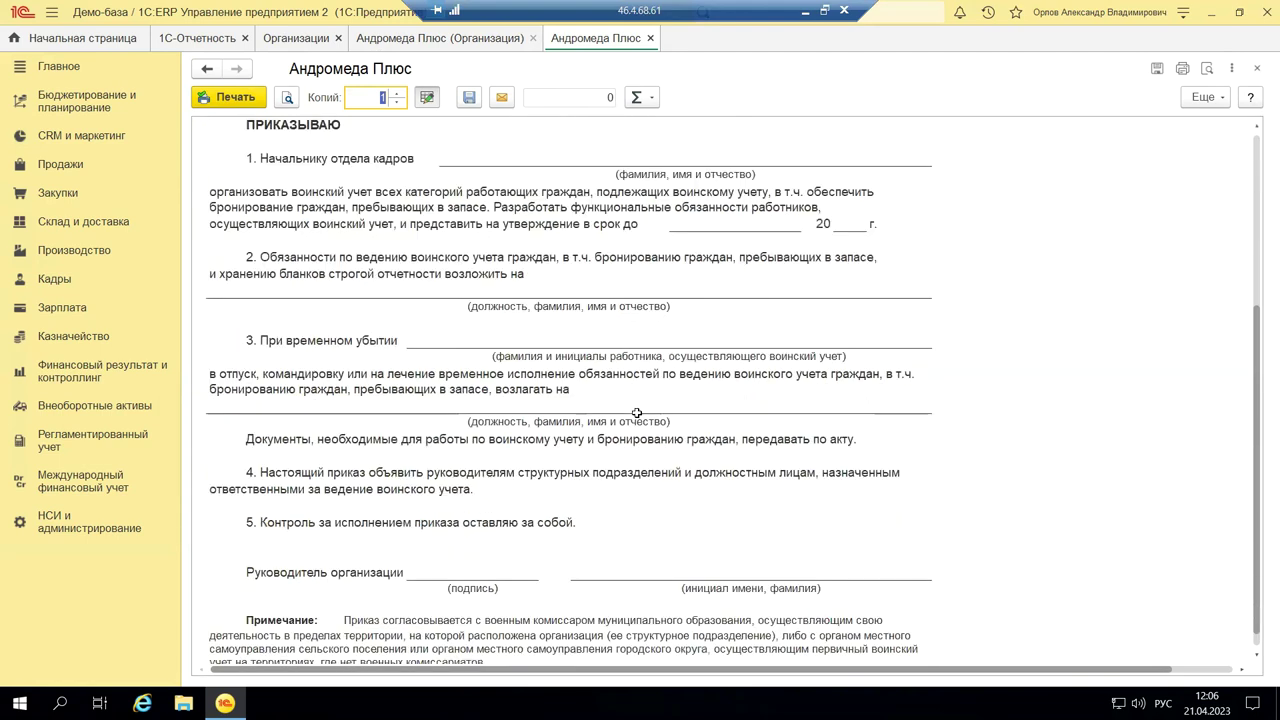
click(1256, 68)
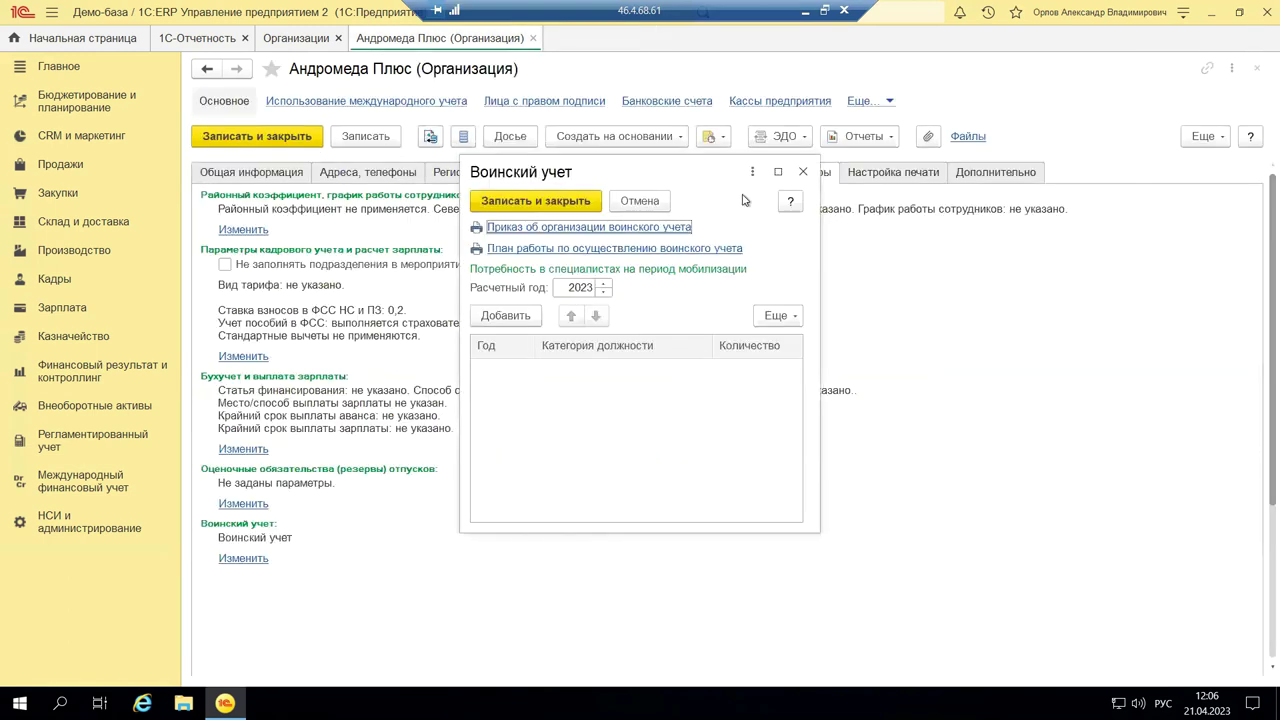
Step: Open the printable План работы по осуществлению воинского учета for Андромеда Плюс, review its activities and deadlines through the signature block, and close it
click(567, 250)
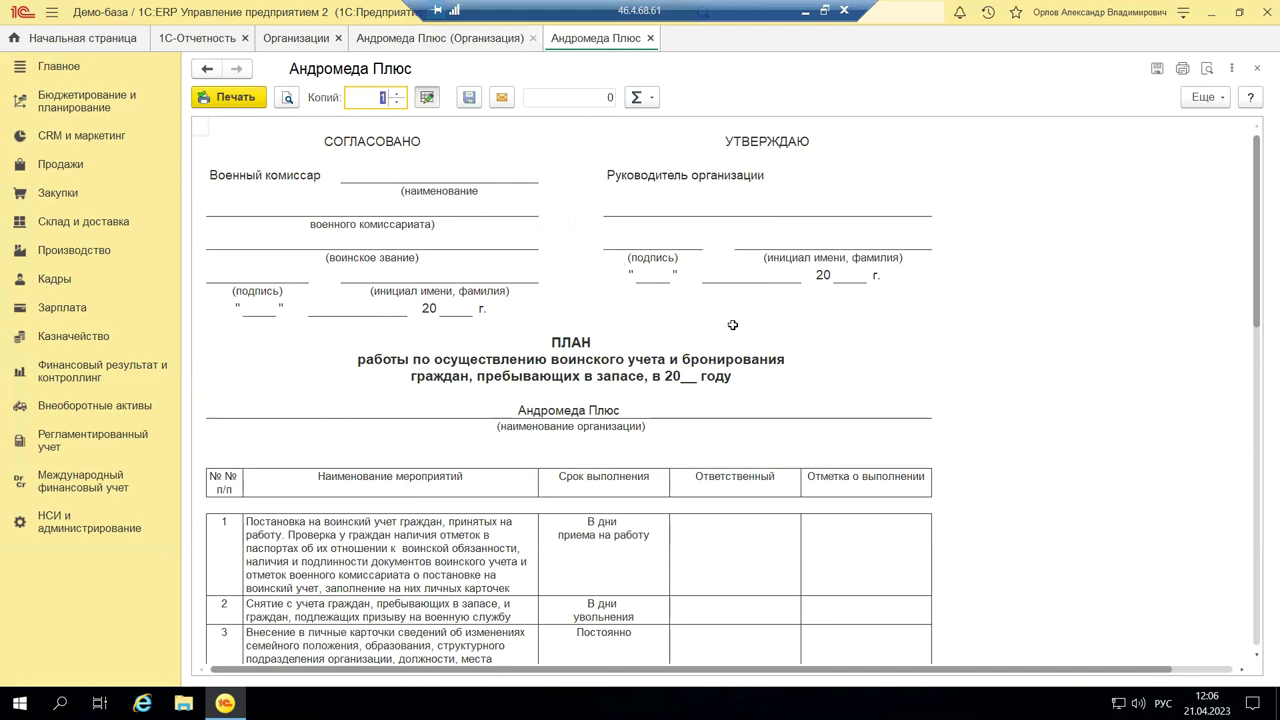
scroll(701, 318, down, 5)
scroll(700, 325, down, 3)
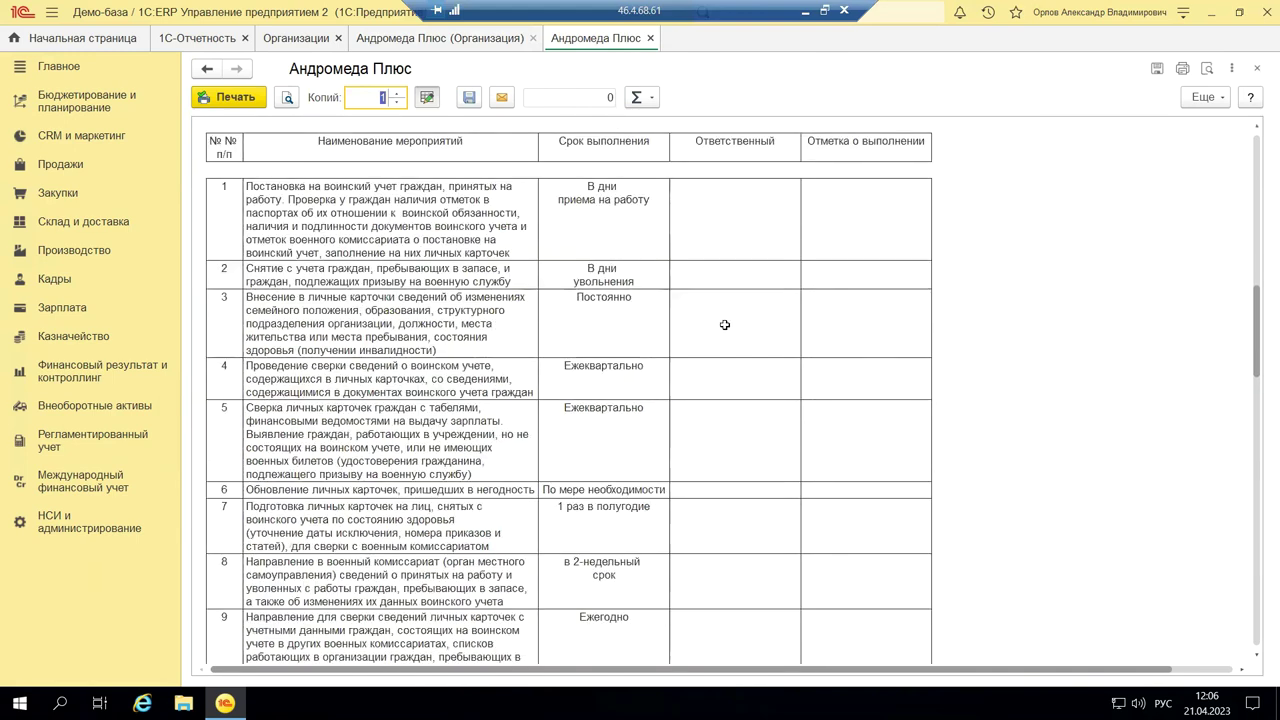
scroll(724, 325, up, 3)
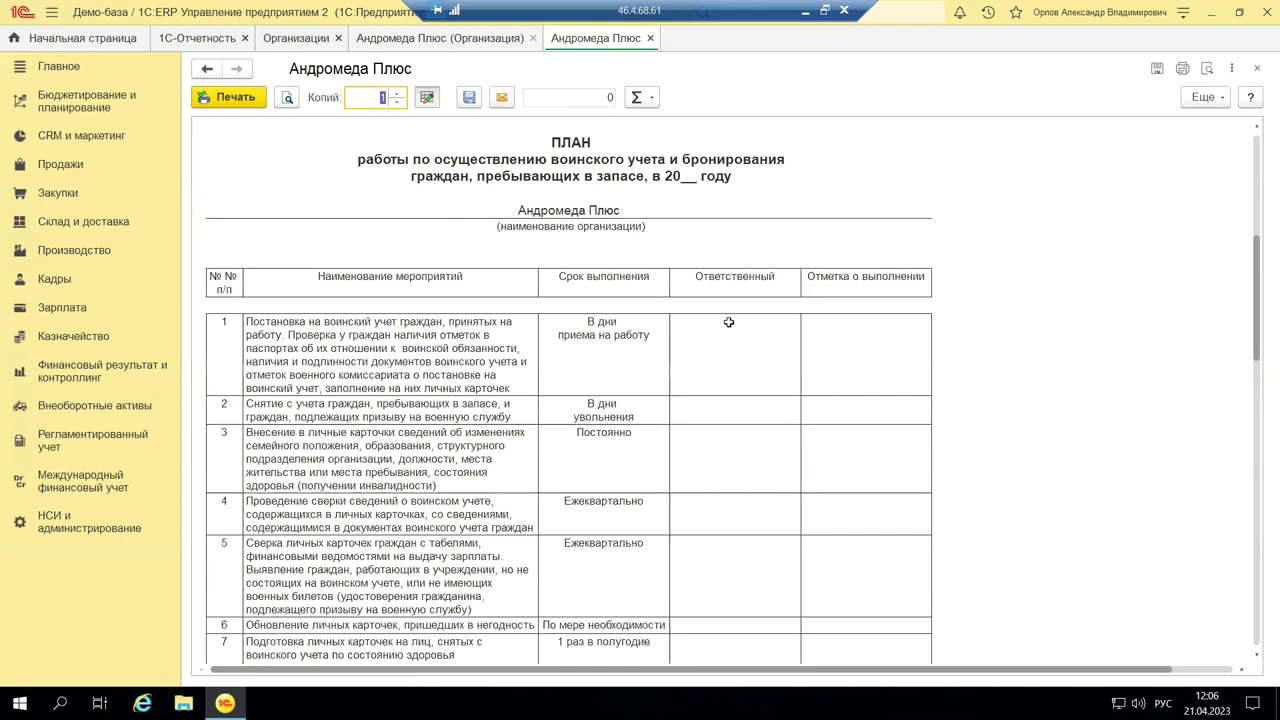
scroll(729, 322, down, 20)
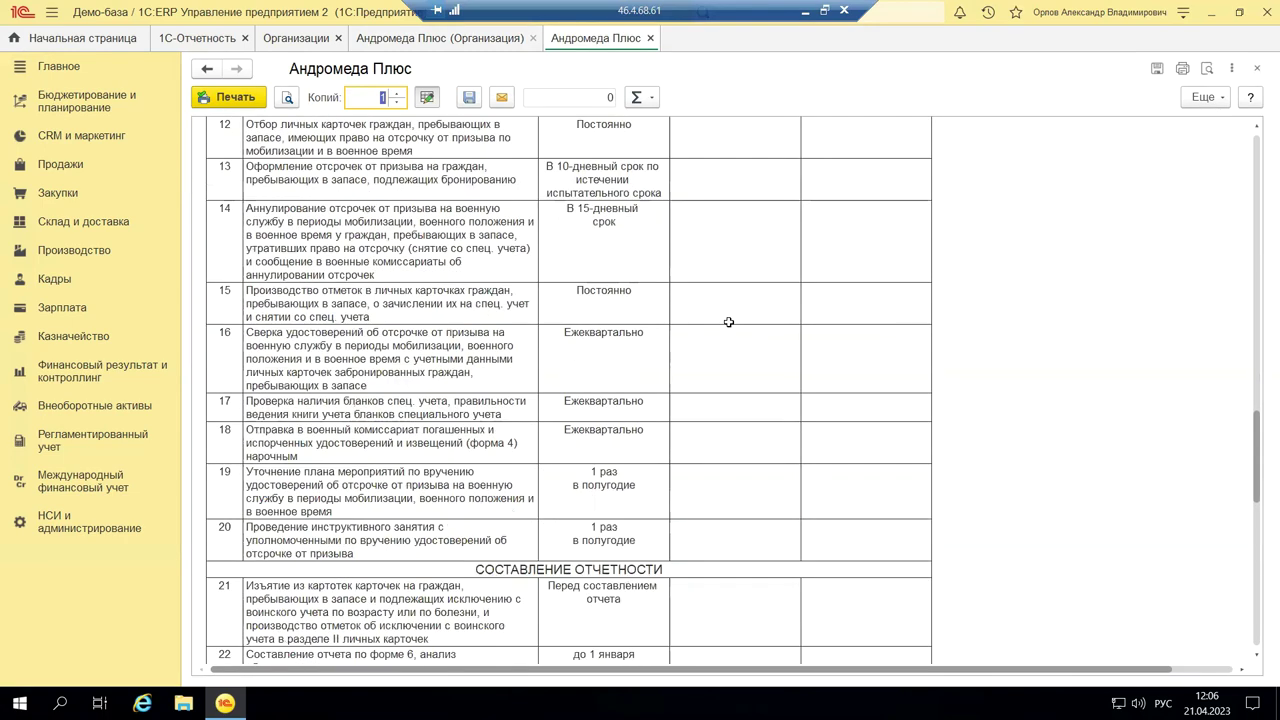
scroll(729, 322, down, 10)
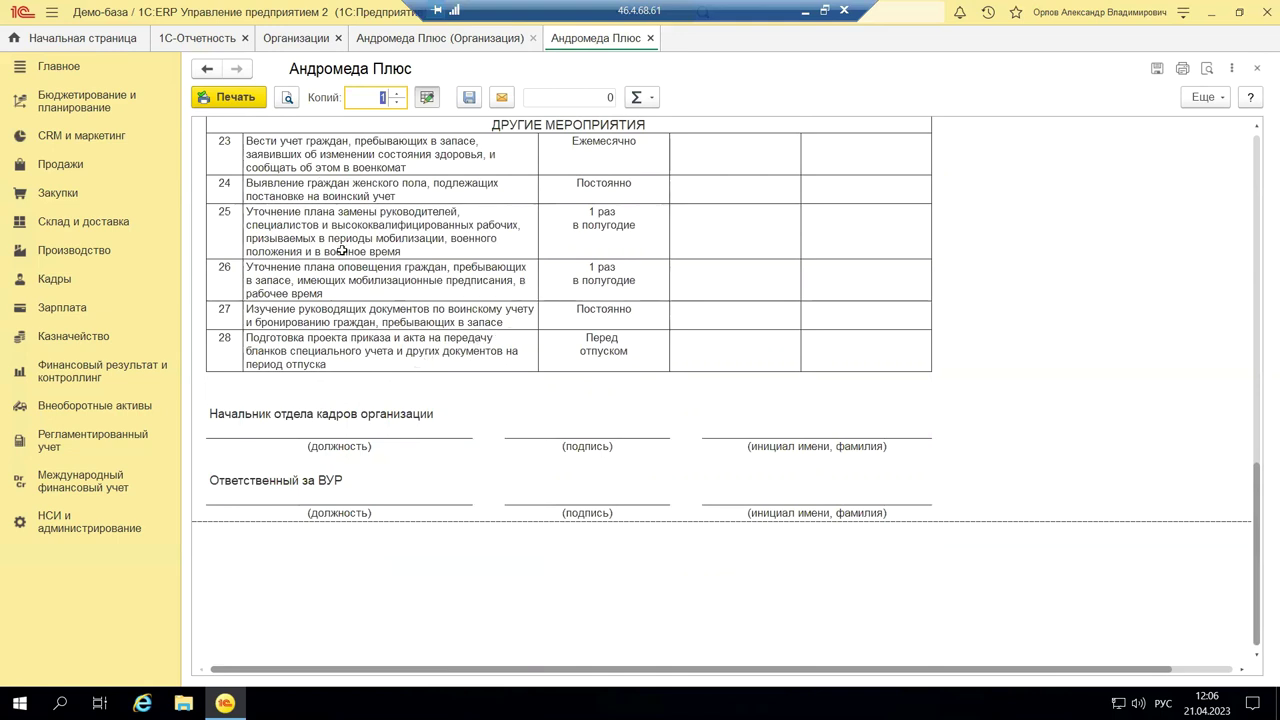
scroll(371, 262, up, 3)
scroll(371, 262, up, 15)
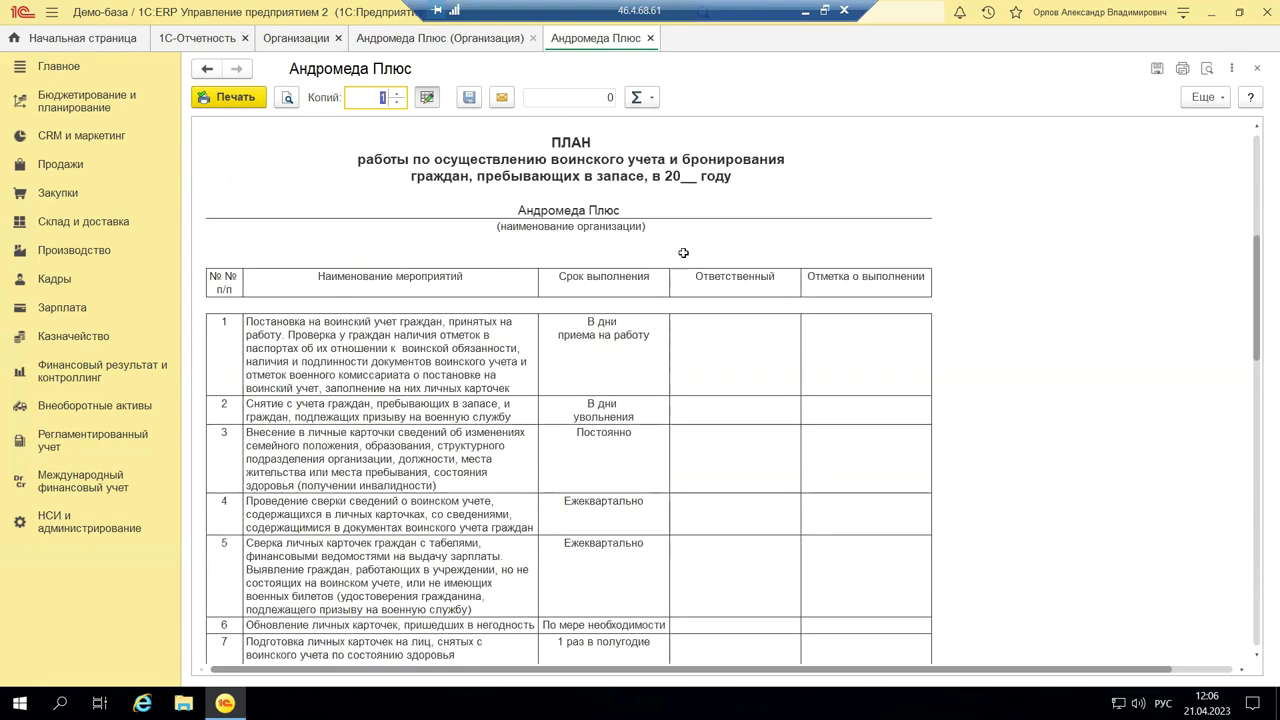
click(1258, 73)
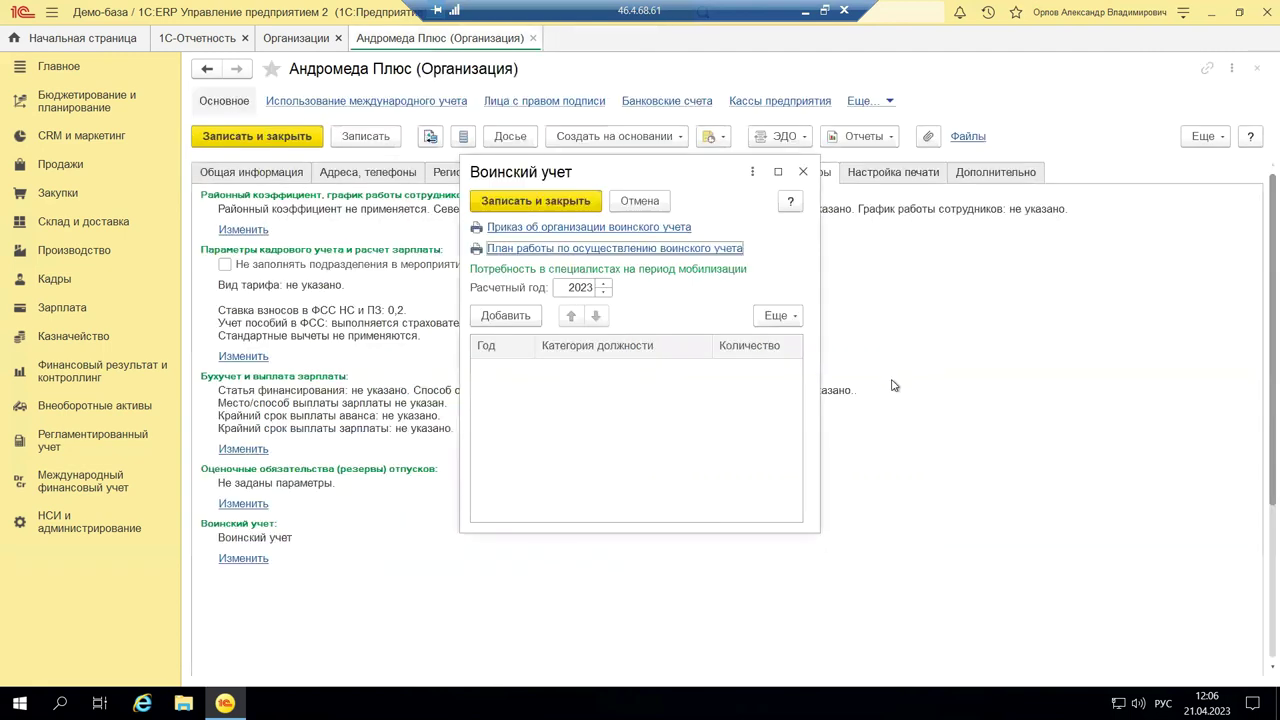
Step: Close the Воинский учет form without saving and close the Андромеда Плюс card to return to the Организации list
click(803, 173)
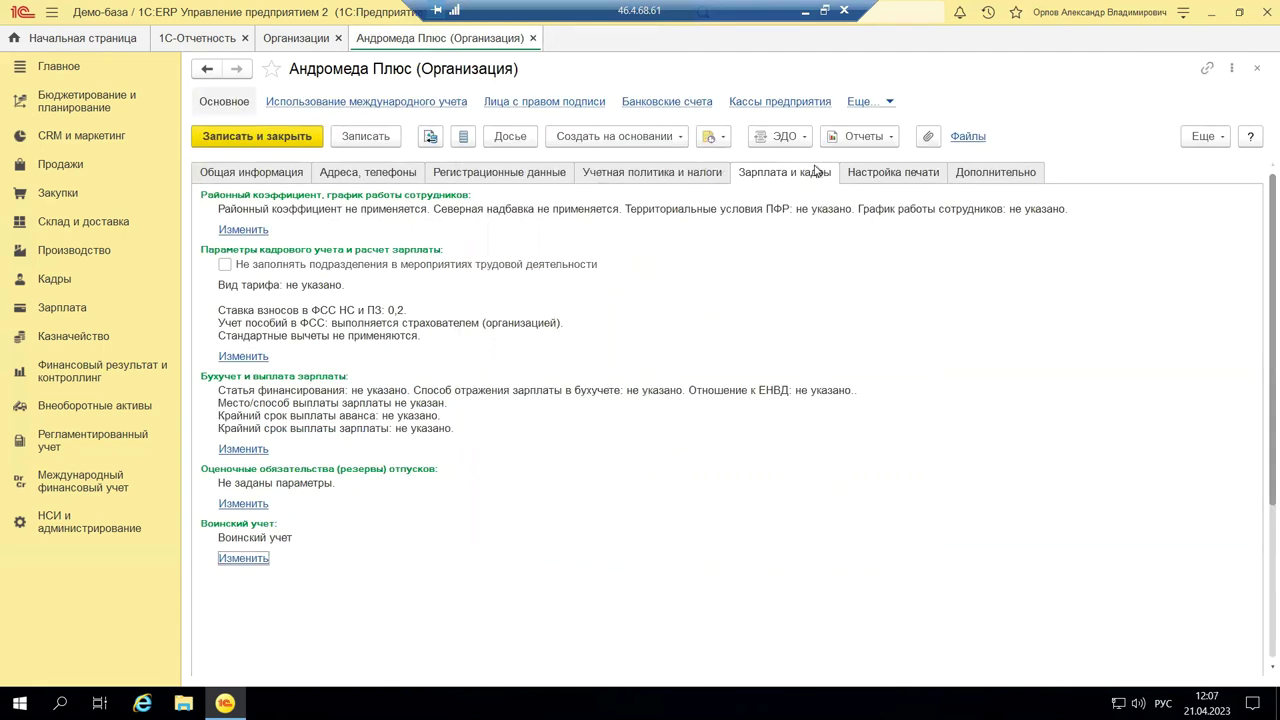
click(1256, 68)
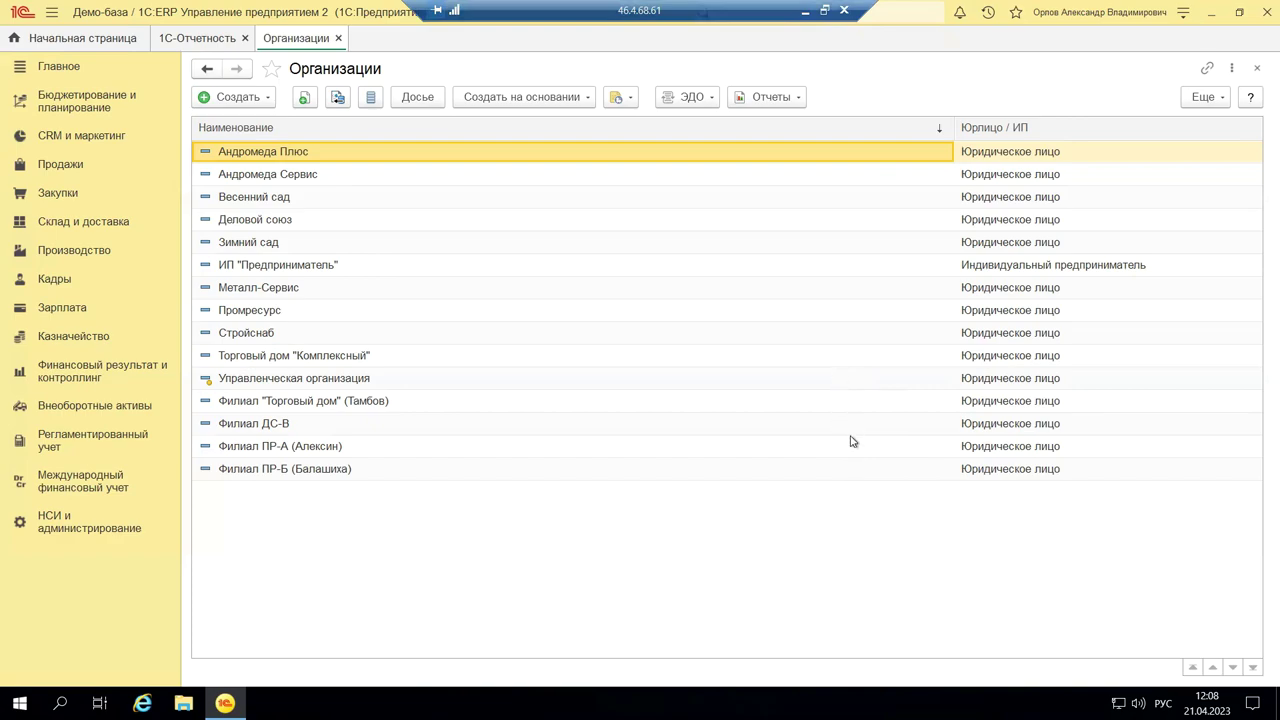
Step: Leave the remote 1С:ERP session, switch to the PowerPoint presentation and go to its title slide 1
click(805, 11)
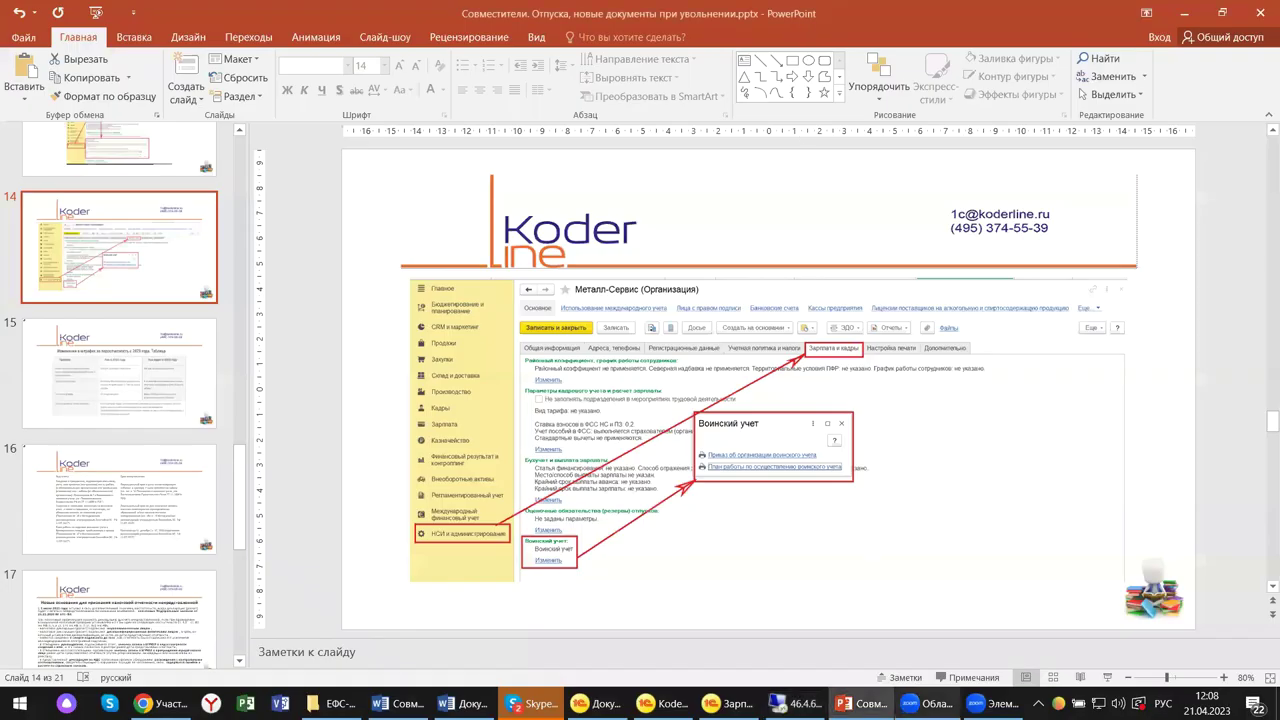
key(alt+Tab)
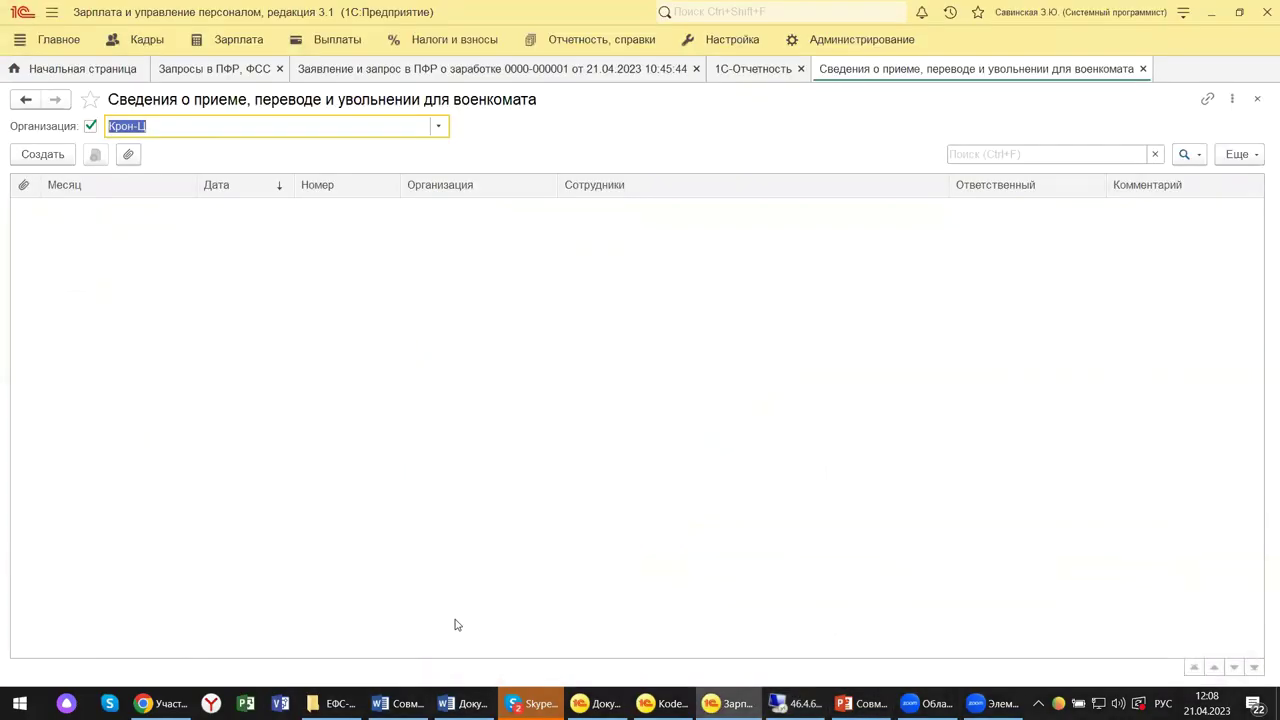
key(alt+Tab)
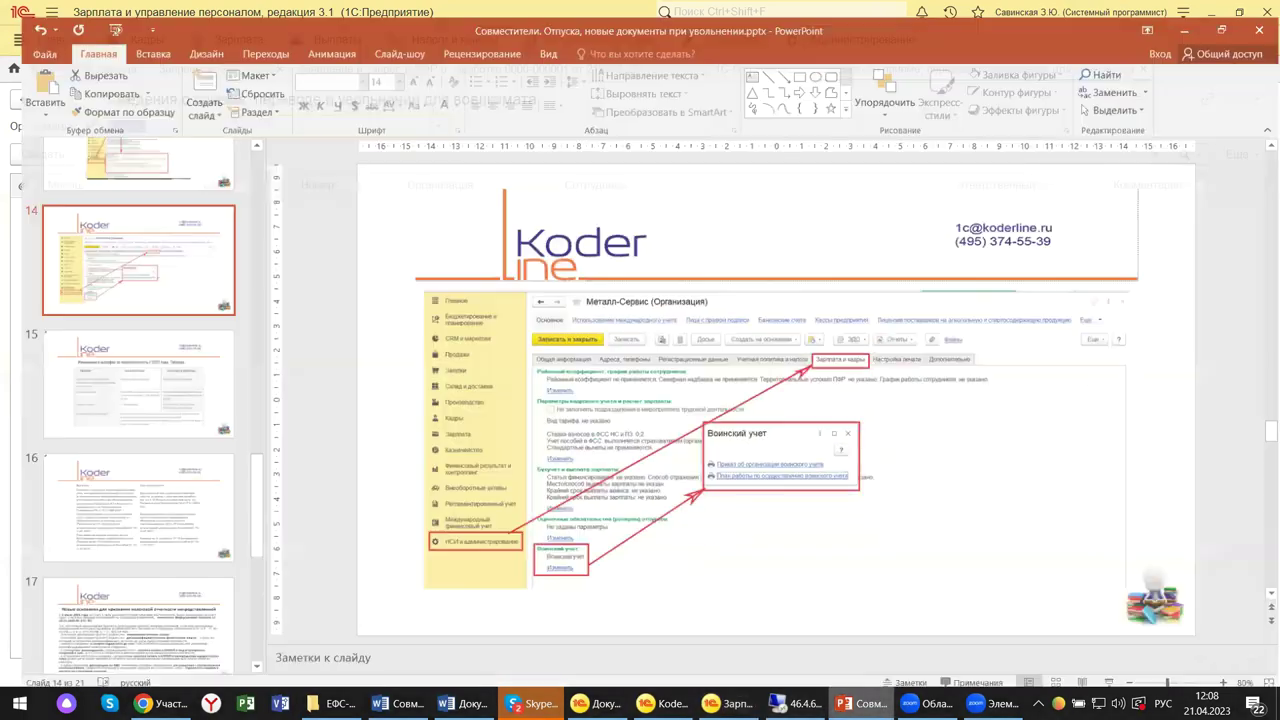
drag(241, 497, 236, 190)
click(140, 195)
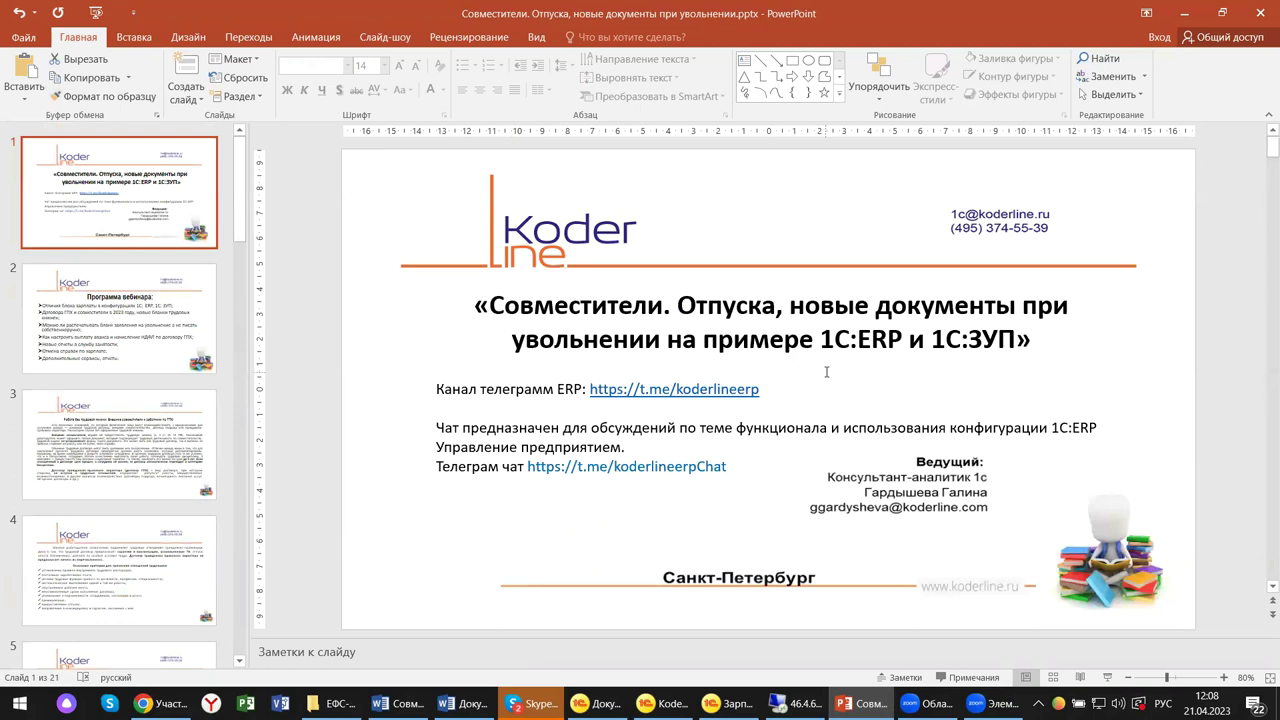